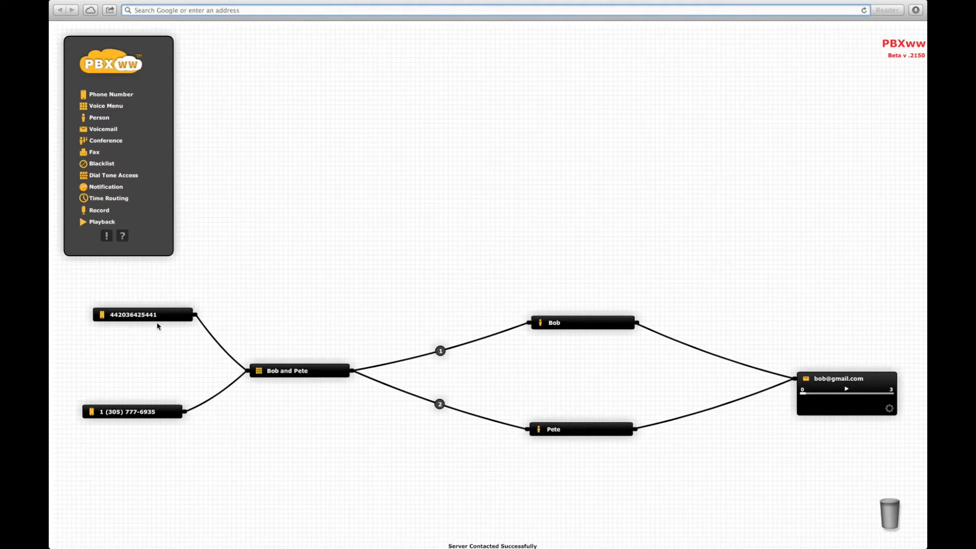
Expand the Bob and Pete voice menu node and play back its menu recording.
click(313, 375)
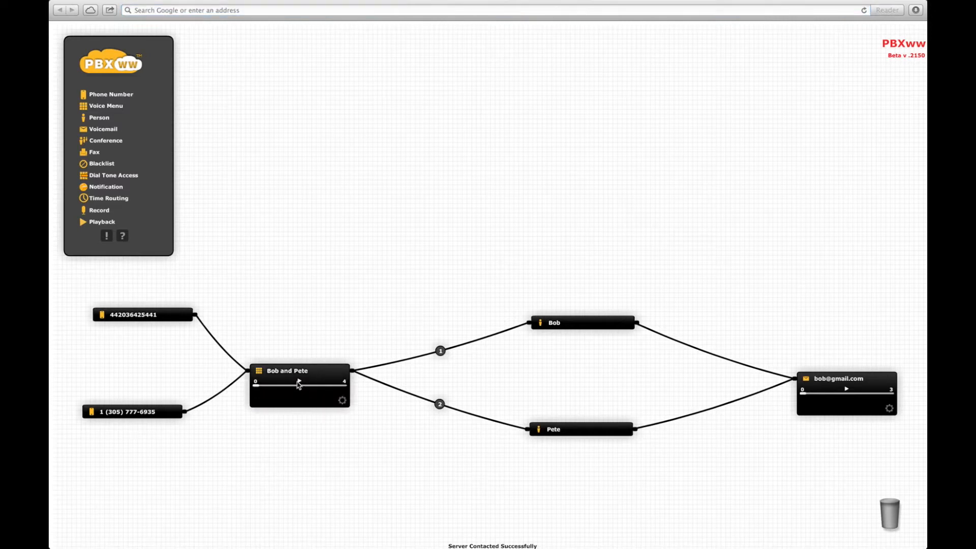
click(299, 383)
Expand both person nodes to check their phone numbers.
mouse_move(446, 358)
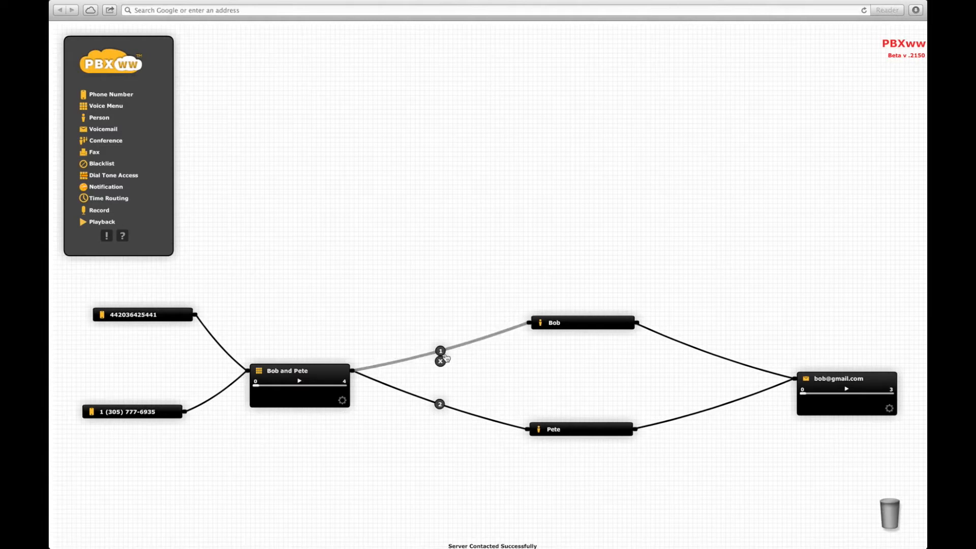
double_click(575, 327)
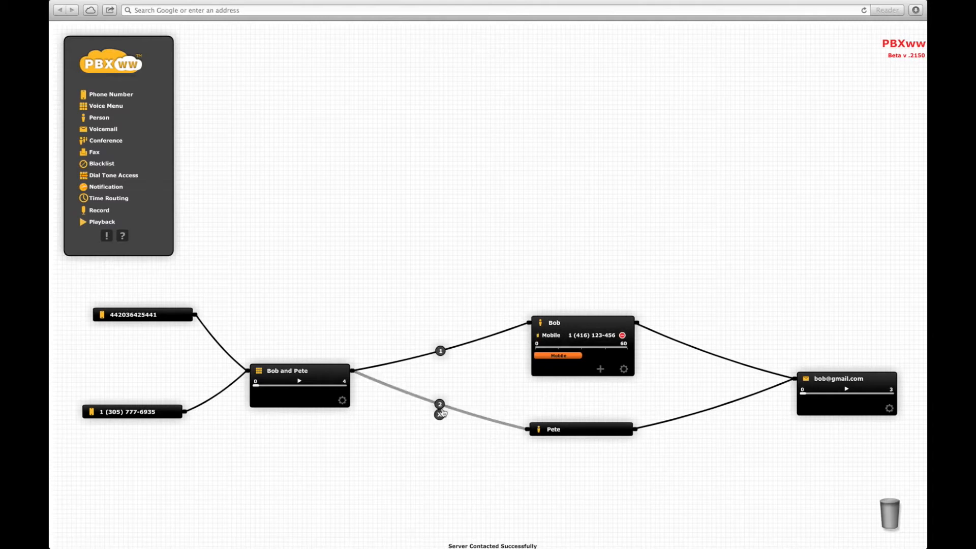
double_click(568, 430)
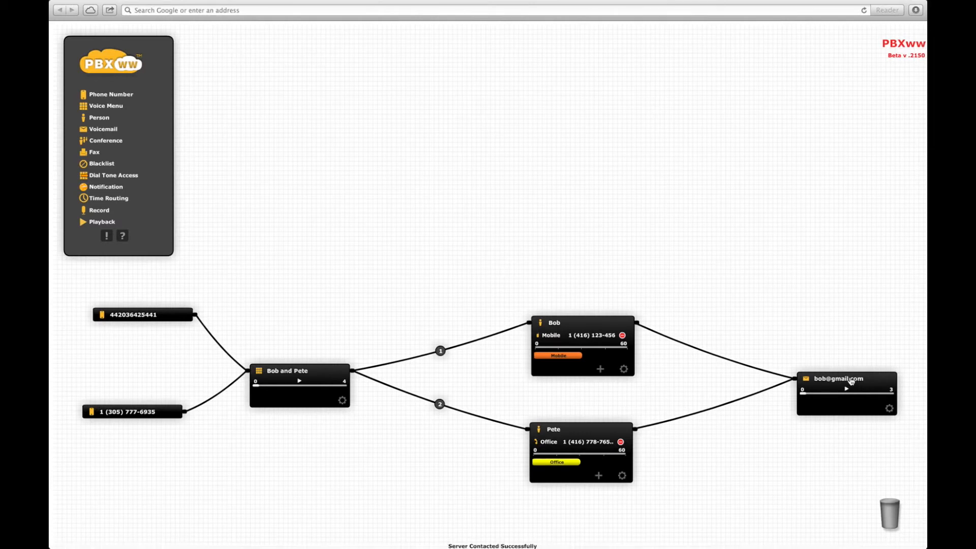
Collapse the two person nodes, the voicemail node and the Bob and Pete menu node.
click(590, 324)
click(590, 429)
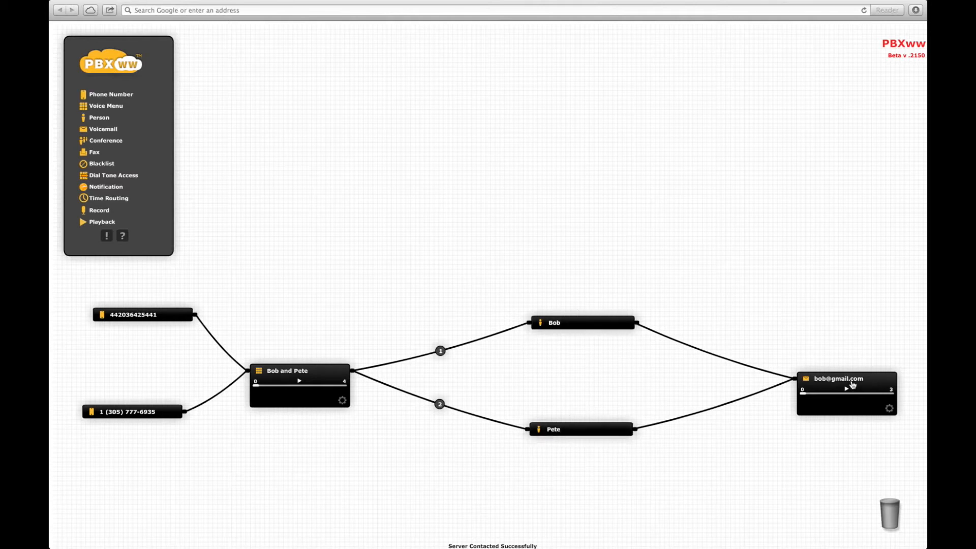
click(854, 380)
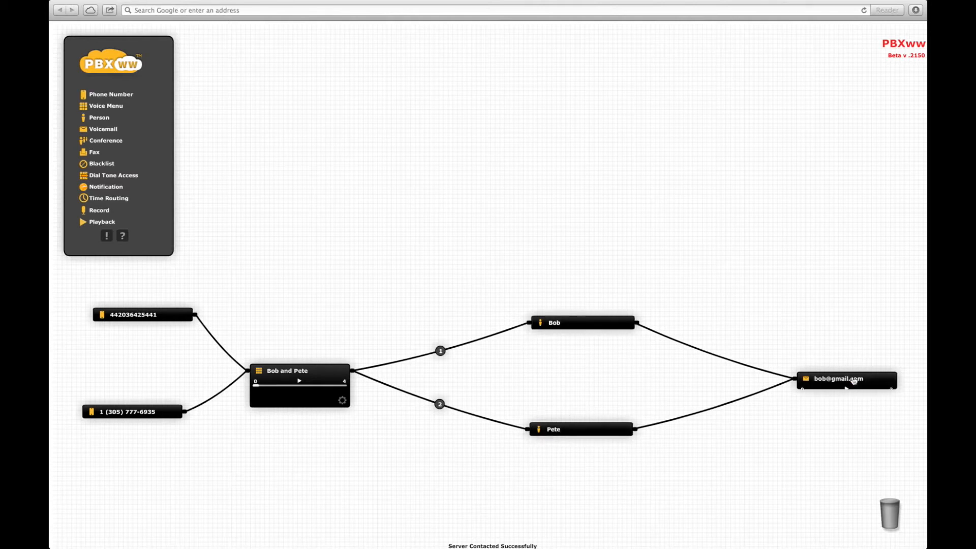
click(307, 371)
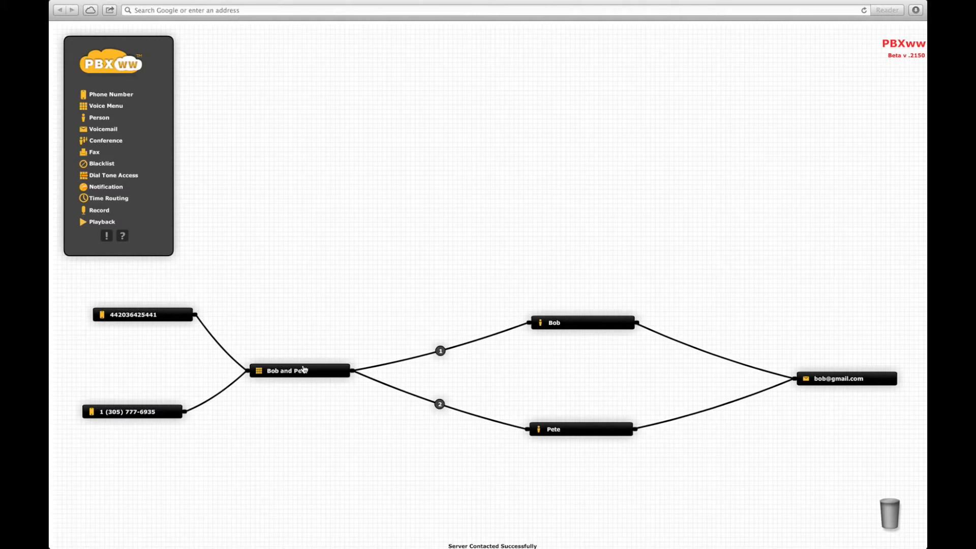
Place a Notification component on the canvas and name it 'Bob notify'.
drag(97, 189, 748, 315)
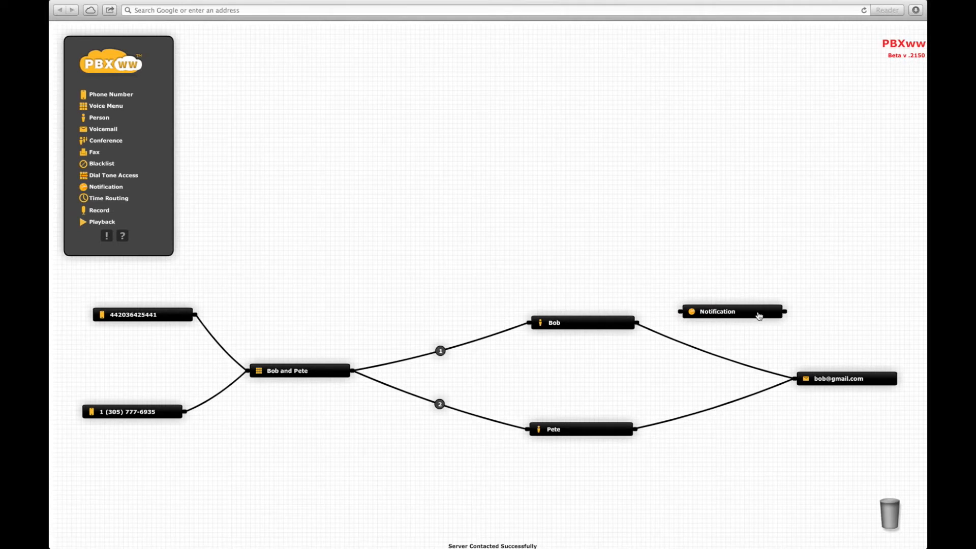
click(757, 313)
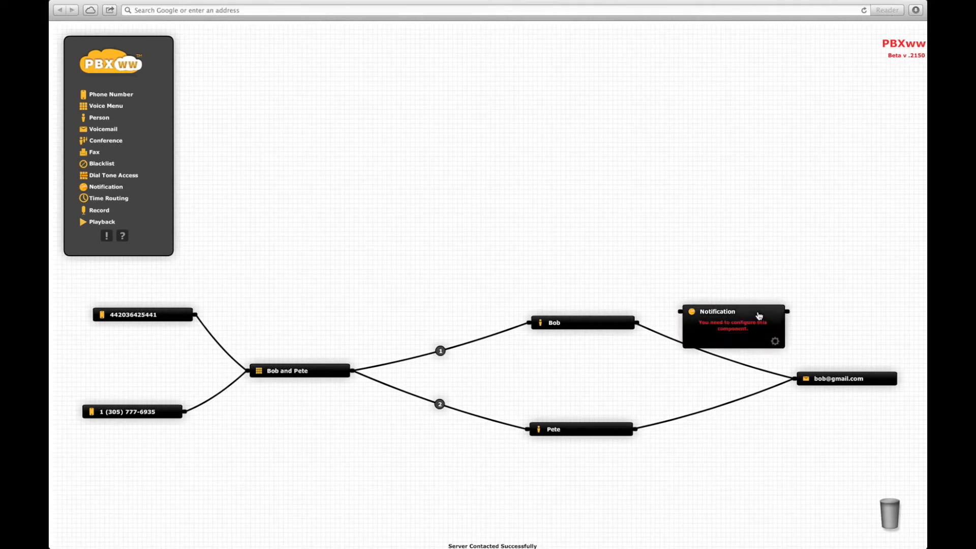
click(773, 340)
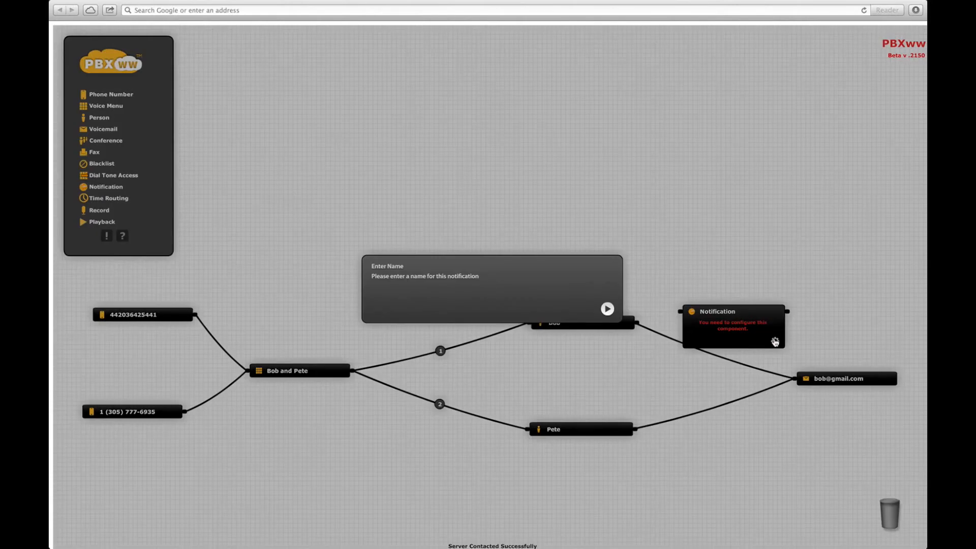
text(Bob notify)
key(Return)
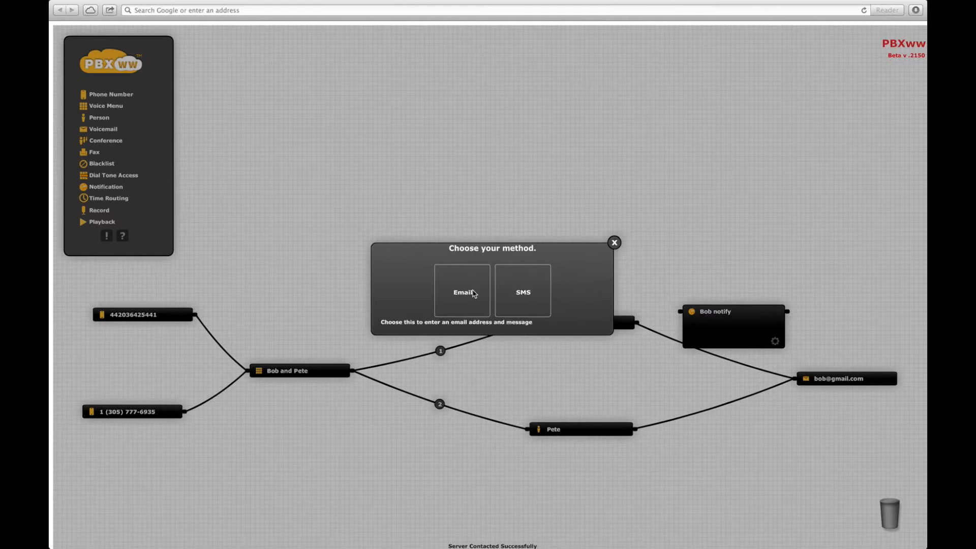
Make Bob notify SMS the mobile number: 'Callers Number just called to Bob (Called Number)'.
click(527, 296)
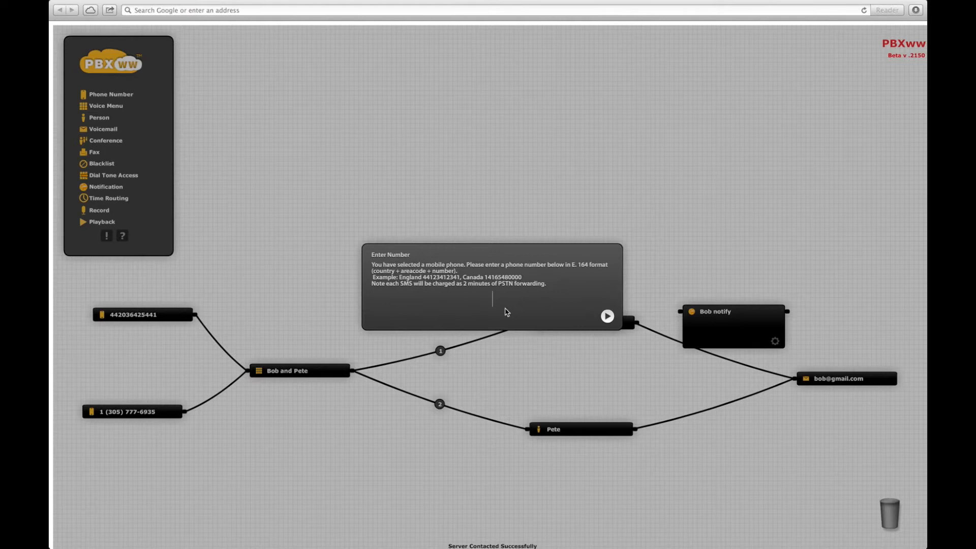
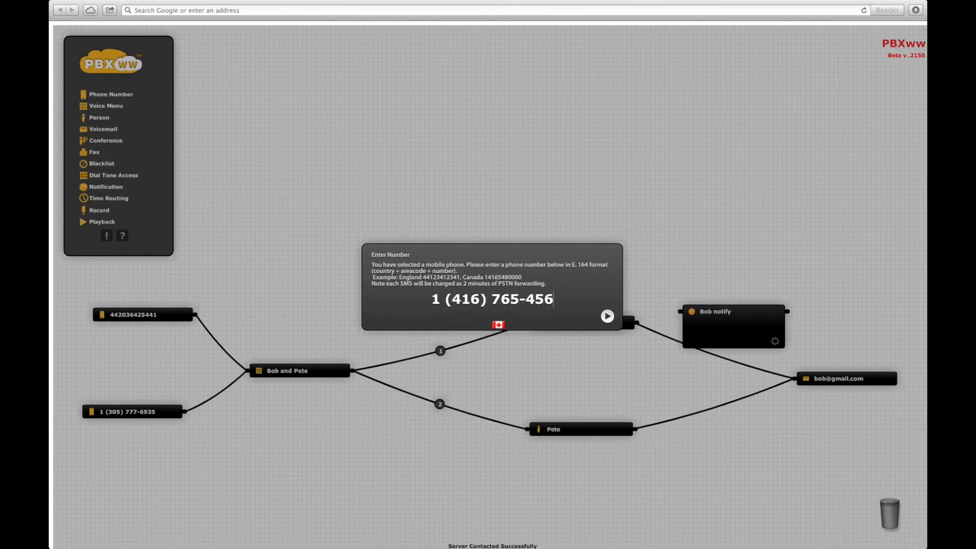
click(606, 315)
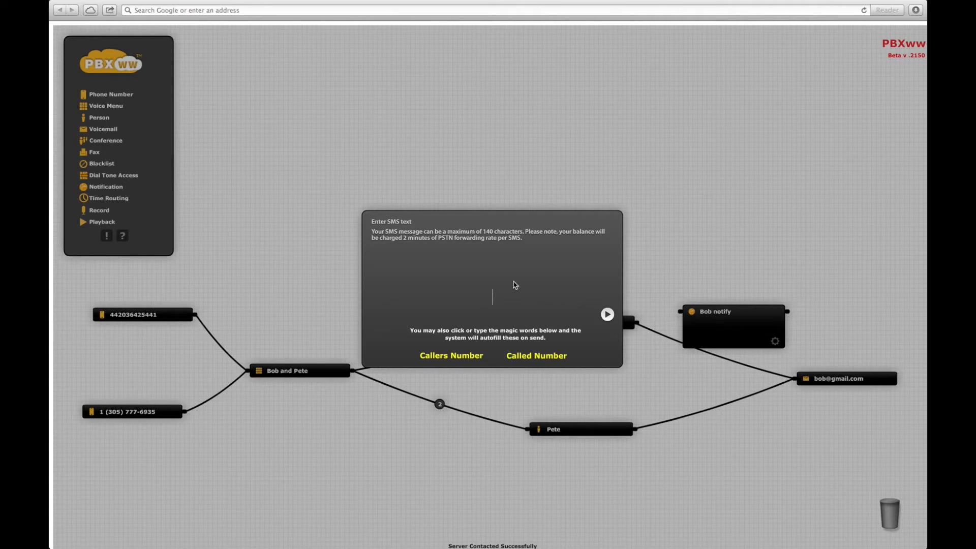
click(464, 359)
text(just calld)
key(BackSpace)
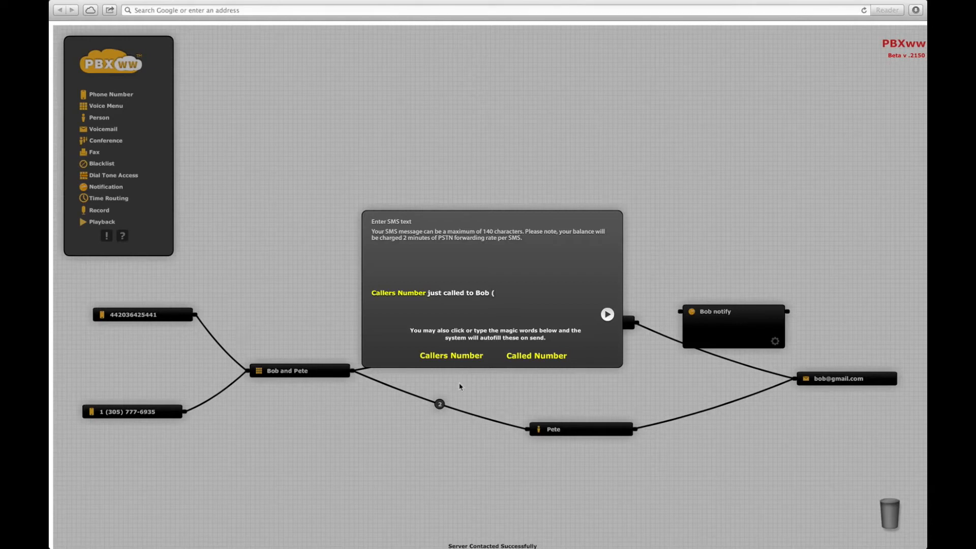
click(530, 357)
text())
click(607, 314)
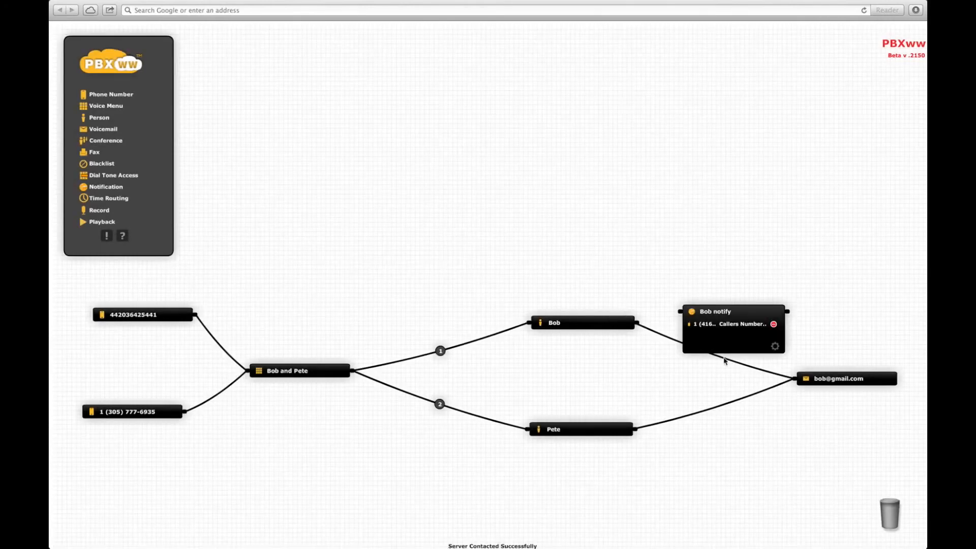
Rewire the first person's output through Bob notify into the voicemail, then collapse Bob notify.
drag(738, 363, 679, 311)
drag(787, 311, 792, 379)
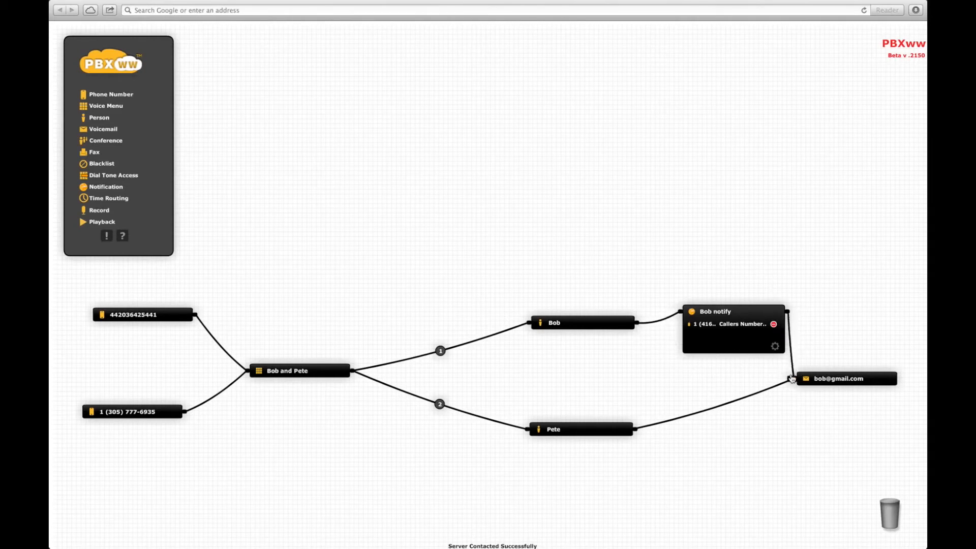
click(746, 314)
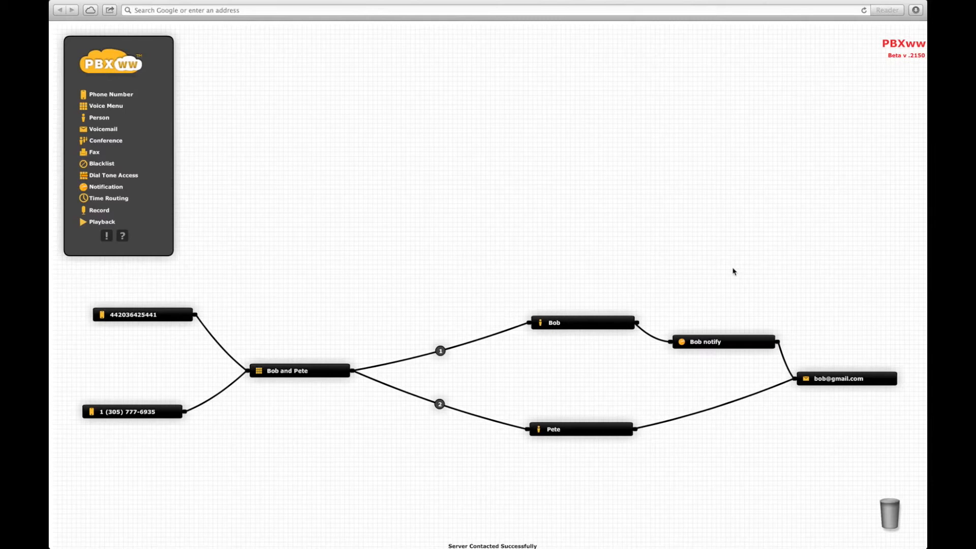
click(116, 201)
Place a Time Routing node on the canvas above the Bob and Pete menu.
drag(116, 201, 442, 292)
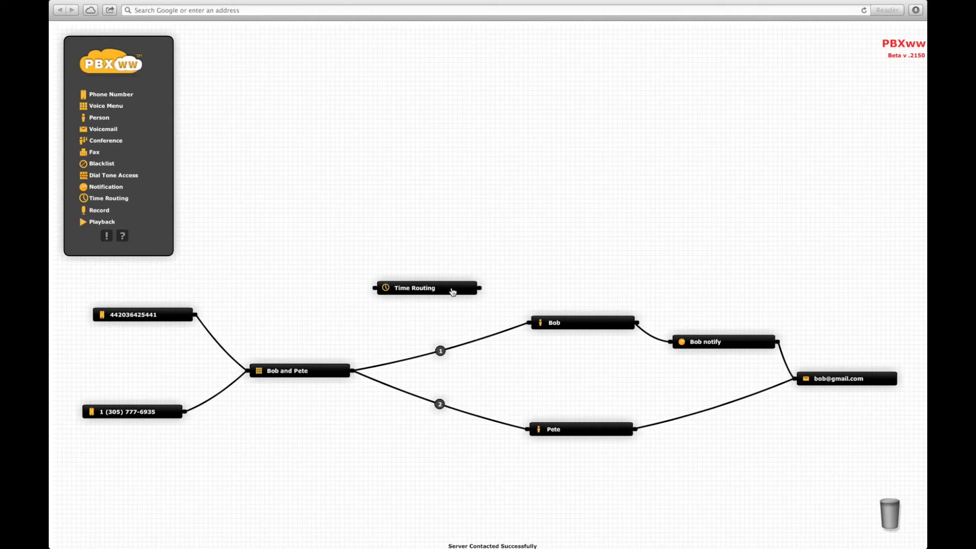
Name the new time routing node 'Bobs time'.
click(452, 290)
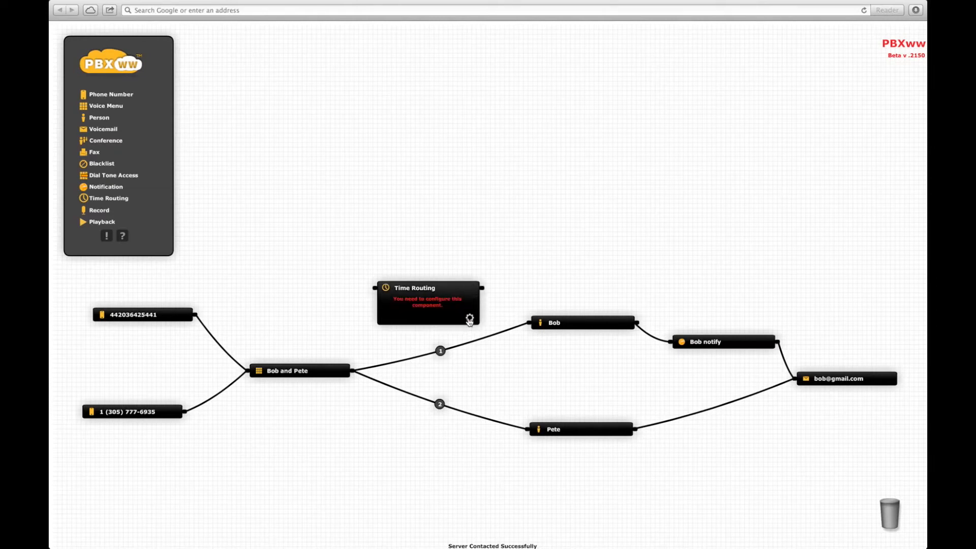
click(470, 319)
text(Bobs time)
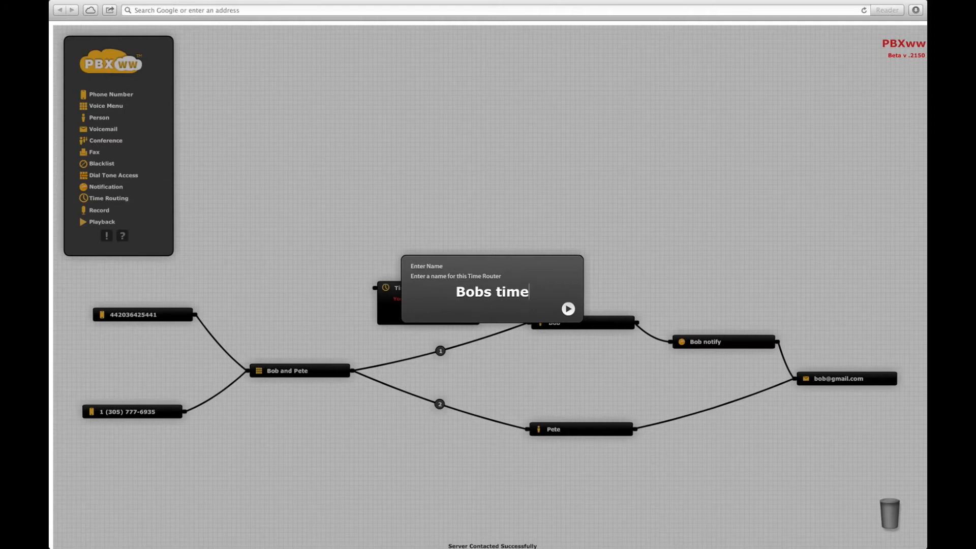
key(Return)
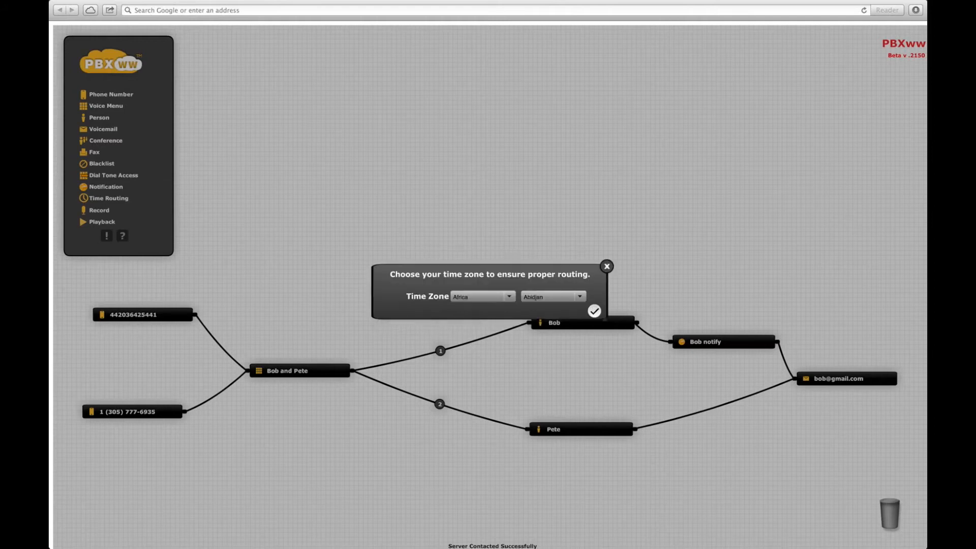
Set the Bobs time node's time zone to America/Halifax.
click(509, 298)
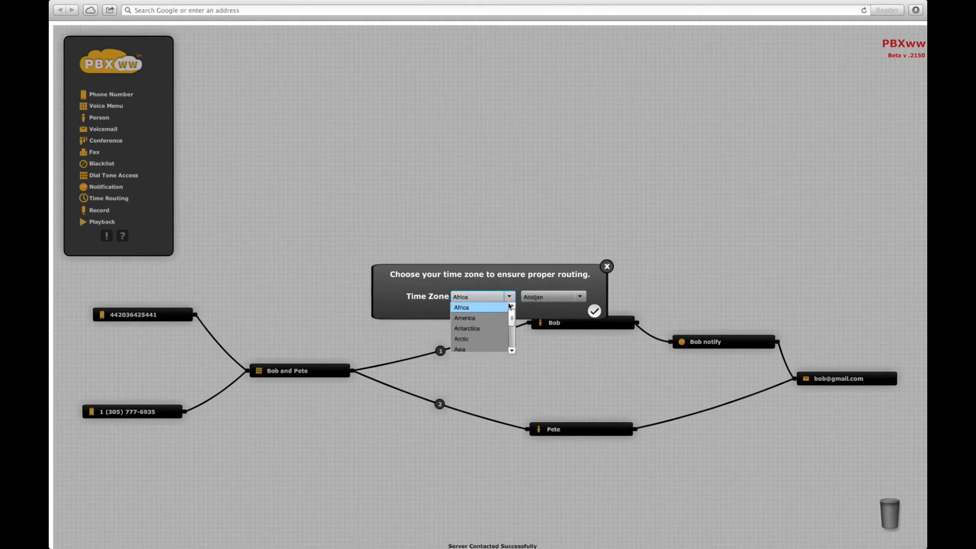
click(487, 318)
click(580, 302)
drag(581, 310, 580, 326)
click(542, 325)
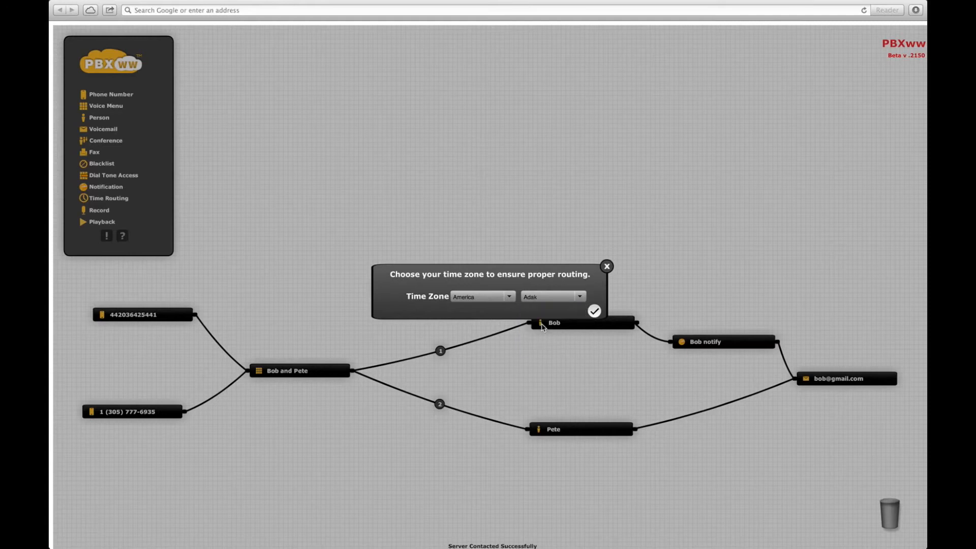
click(595, 311)
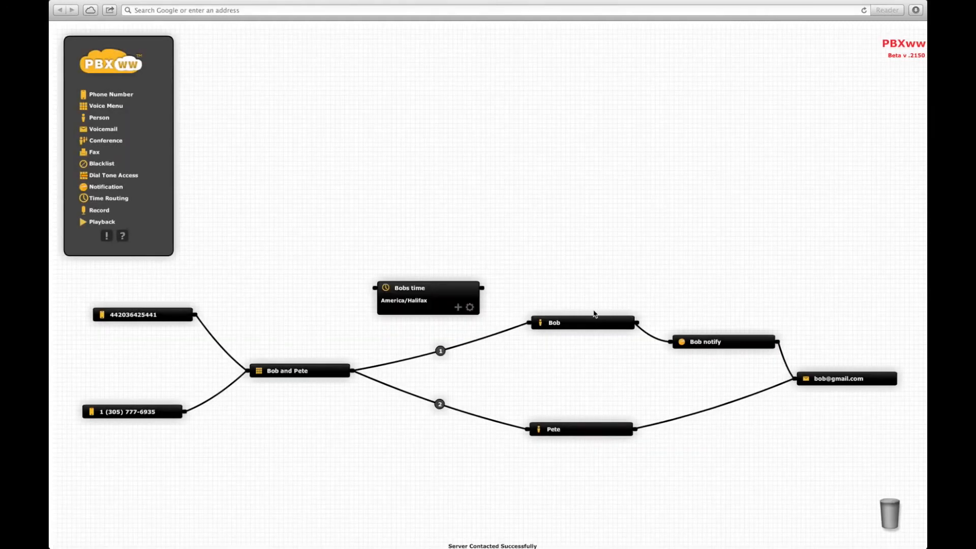
click(458, 308)
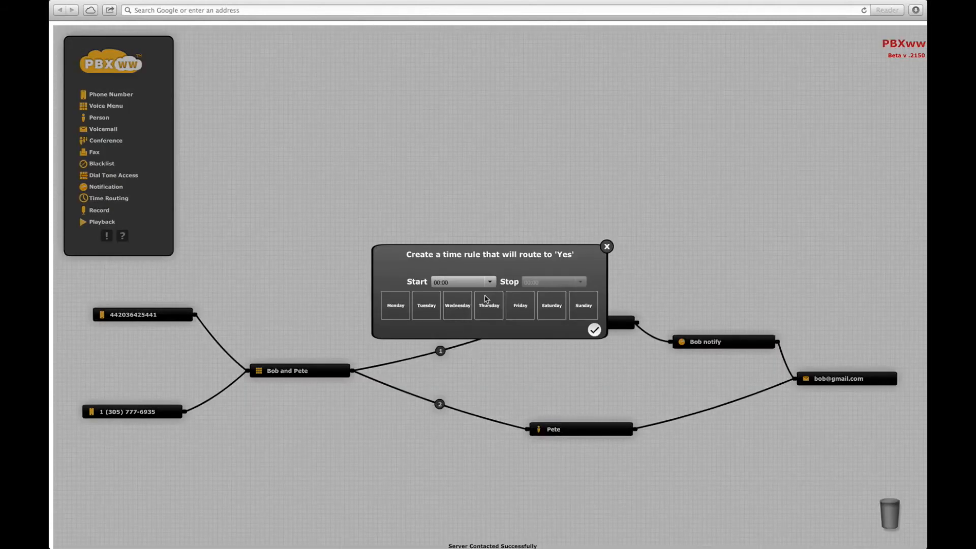
Add a Monday–Thursday rule from 08:00 to 17:00 to the Bobs time node.
click(398, 314)
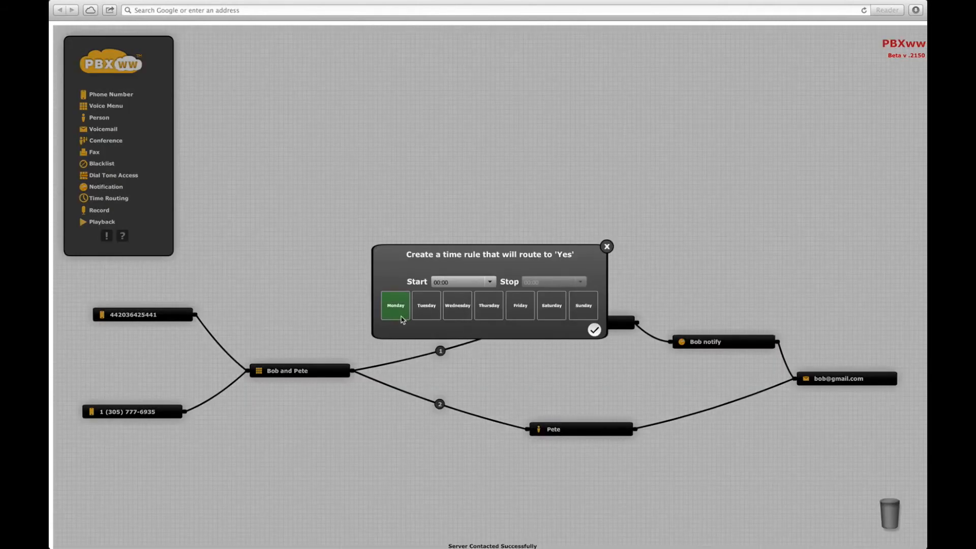
click(429, 312)
click(459, 311)
click(490, 312)
click(490, 282)
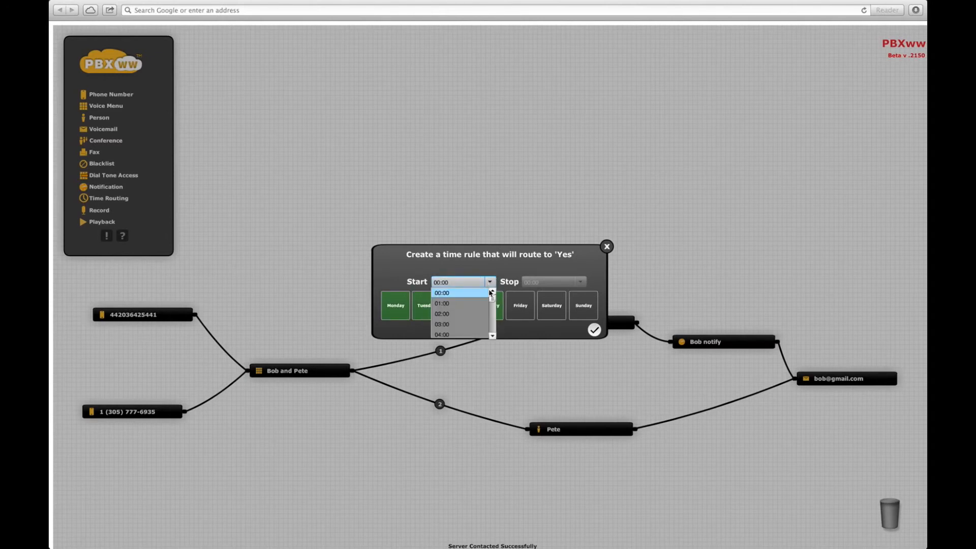
drag(492, 298, 492, 304)
drag(490, 303, 487, 311)
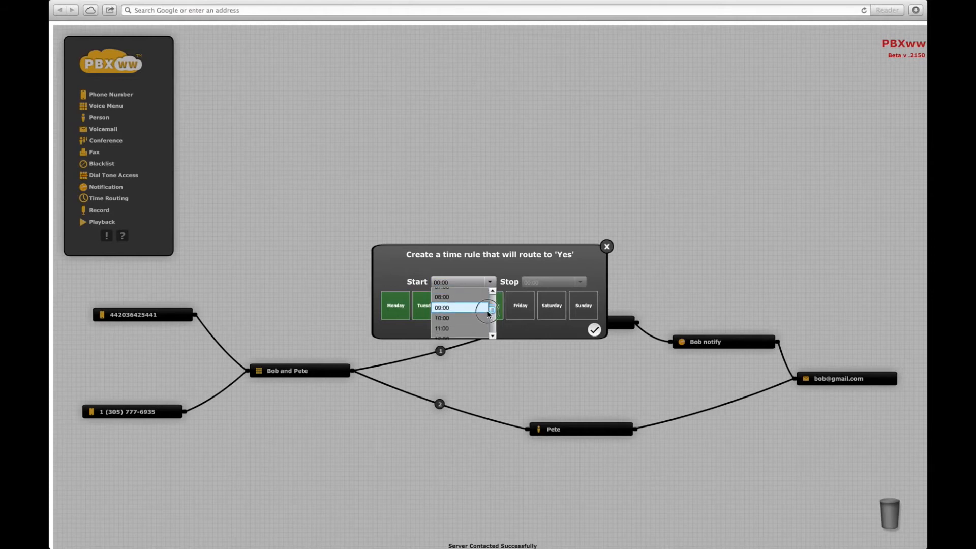
click(447, 297)
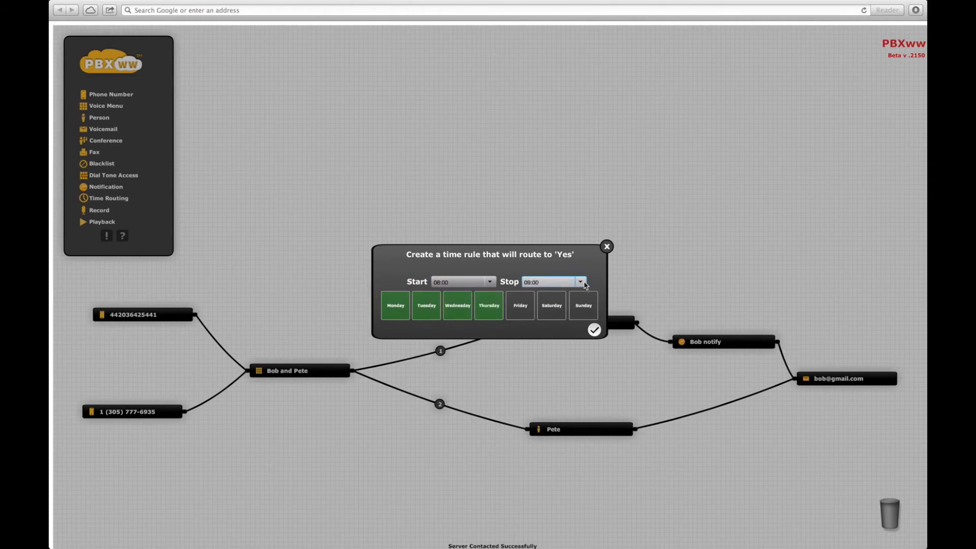
click(580, 282)
drag(582, 297, 583, 313)
click(530, 329)
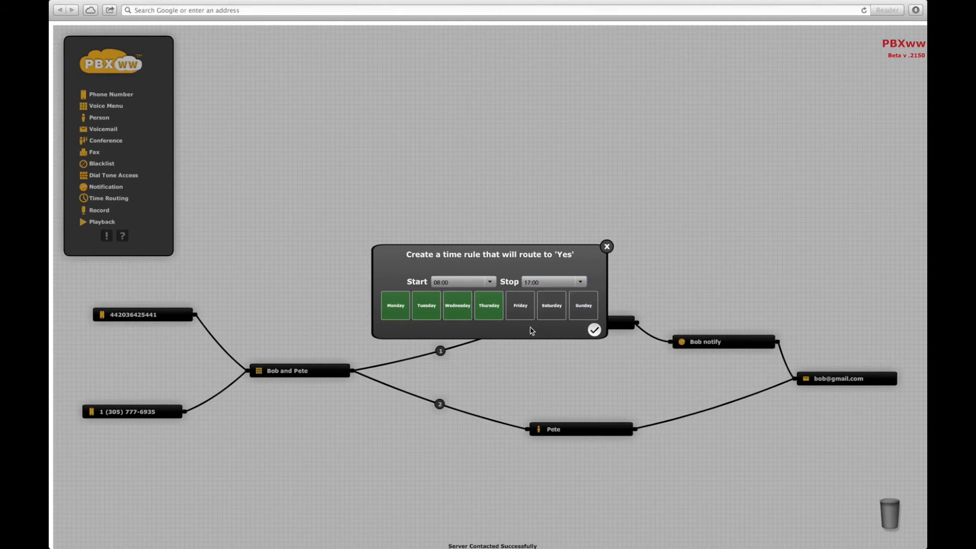
click(593, 330)
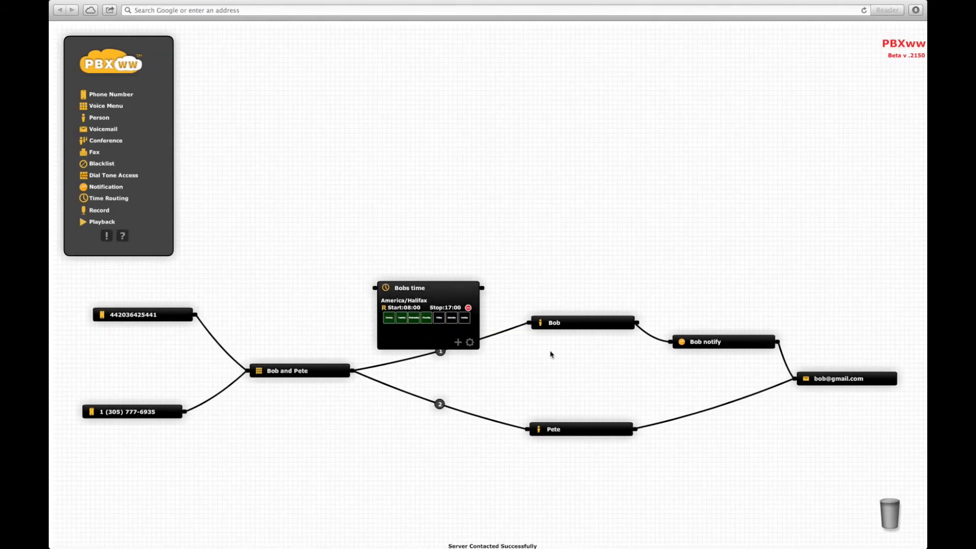
Place a new person node above the existing people and enter the person's name.
drag(100, 120, 612, 237)
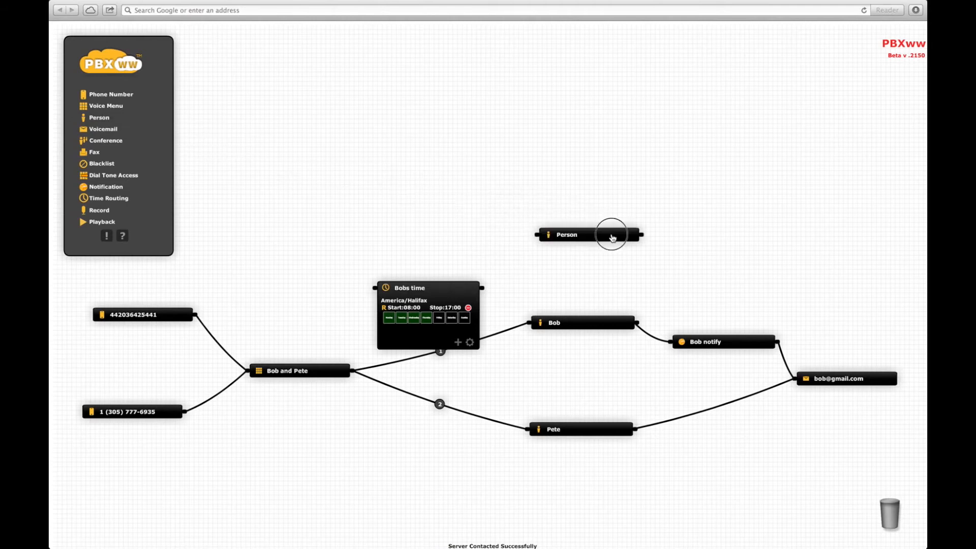
click(631, 265)
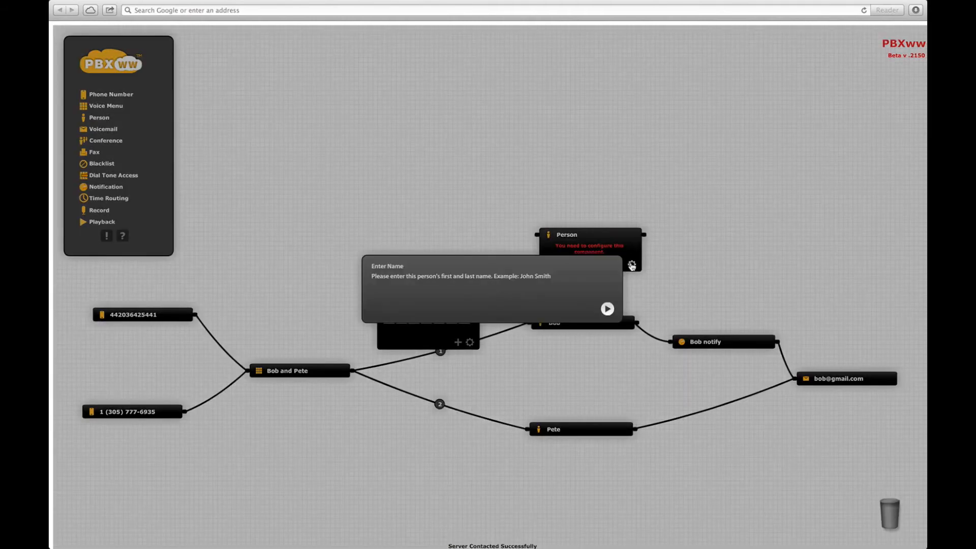
text(Mike)
key(Return)
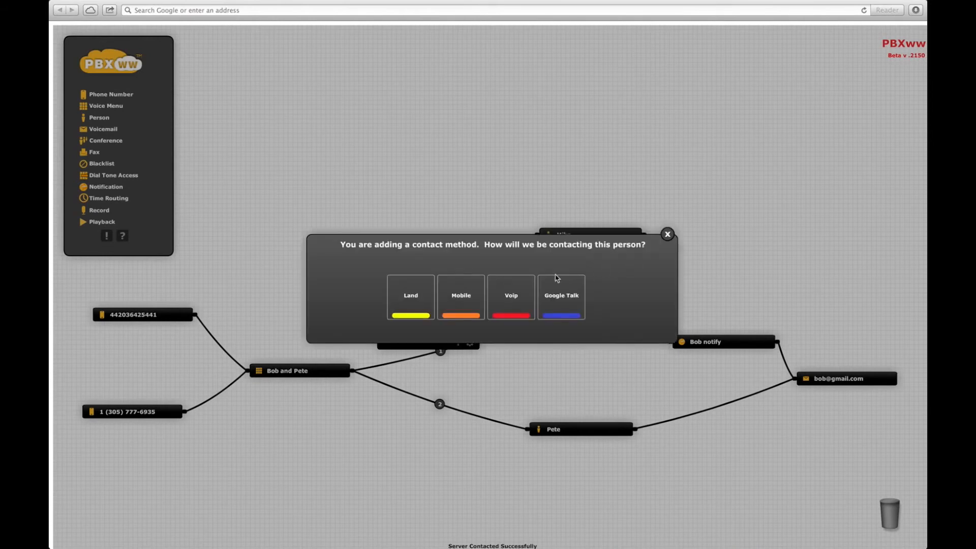
Add a mobile contact method named Mobile with the person's mobile number.
click(467, 299)
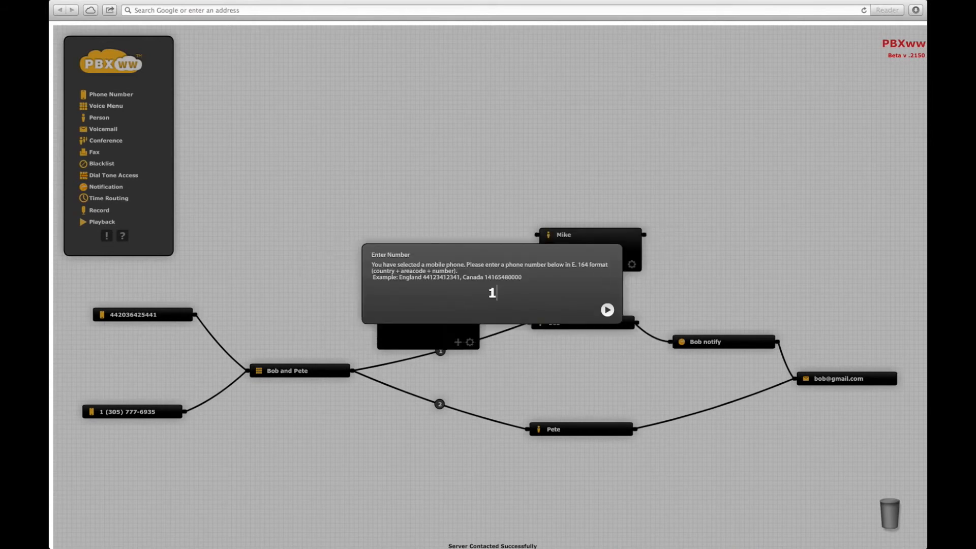
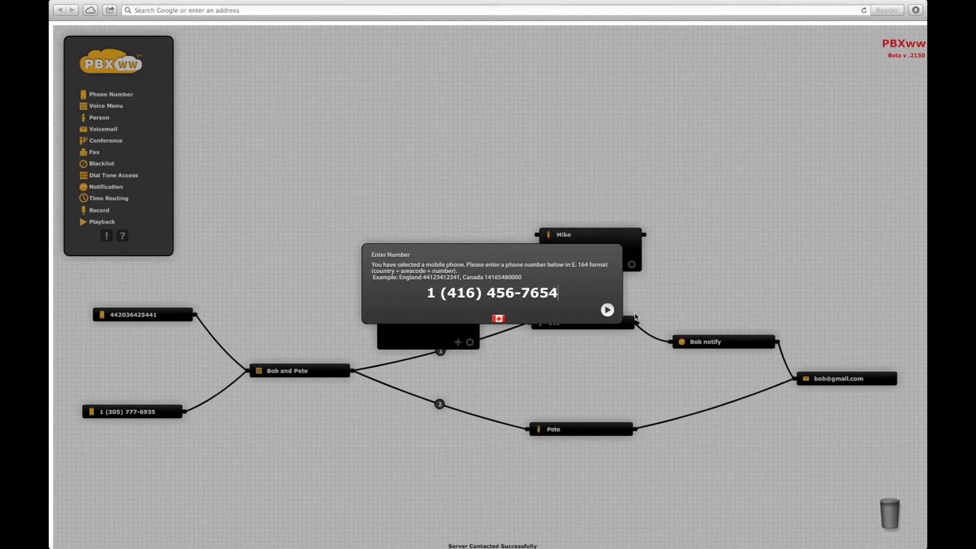
click(607, 310)
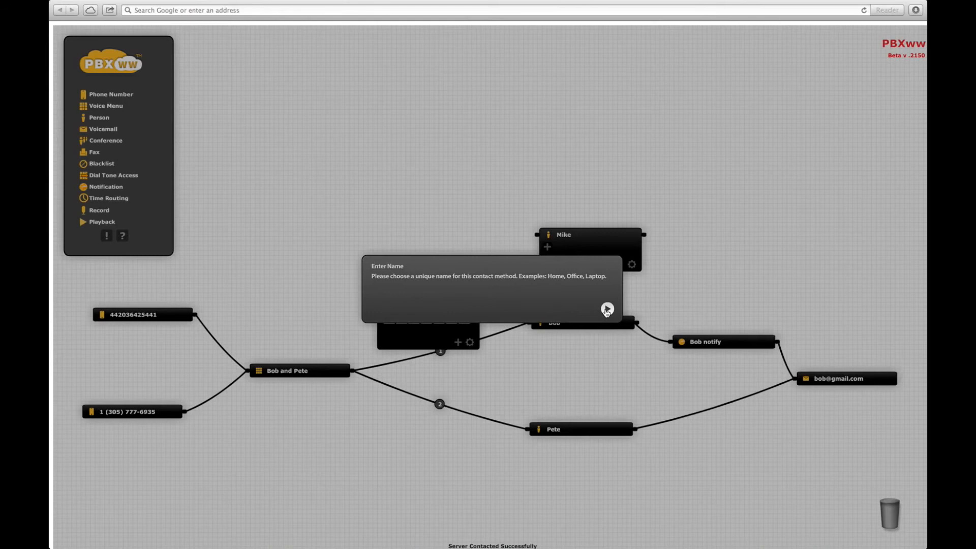
text(Mobile)
key(Return)
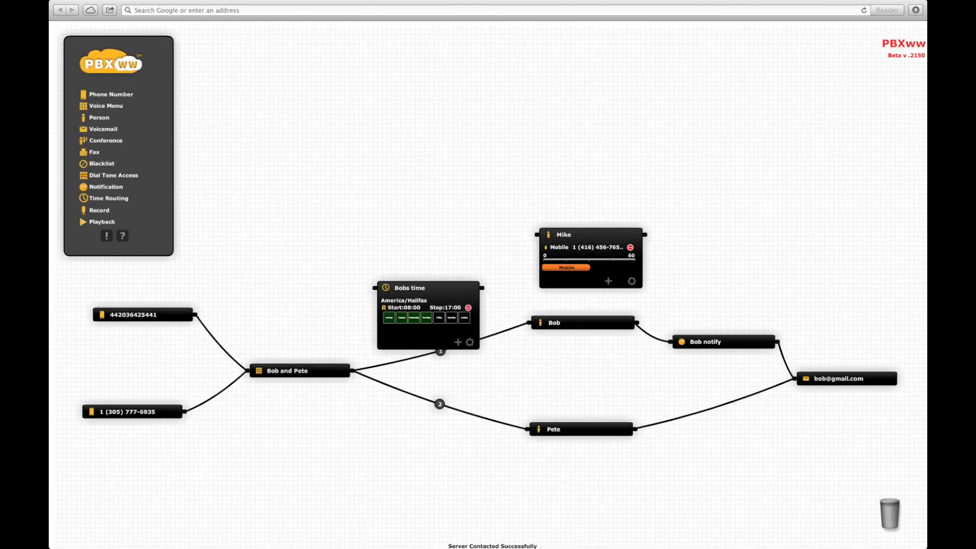
Route menu option 1 into Bobs time, sending Yes to the first person and No to the new one.
click(605, 234)
drag(430, 288, 422, 273)
drag(503, 331, 366, 273)
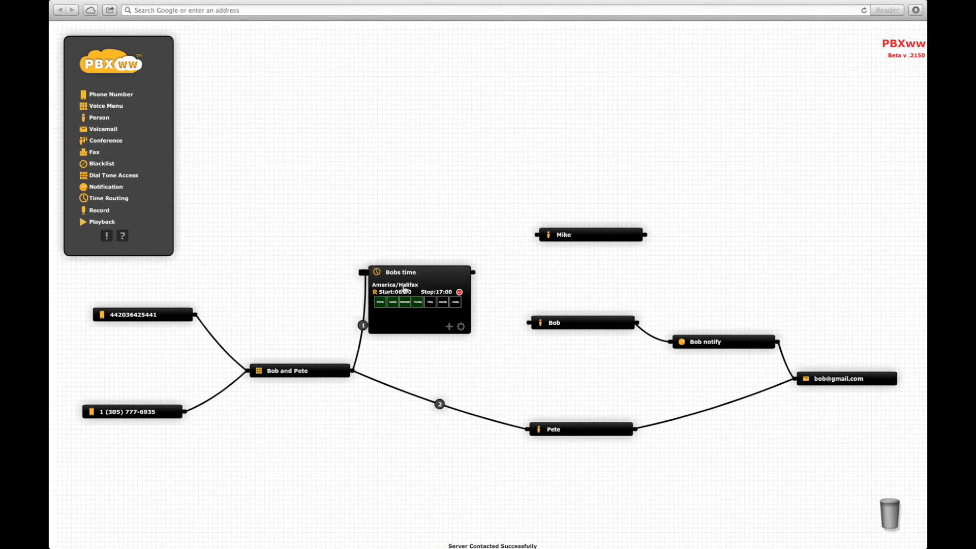
drag(472, 273, 525, 326)
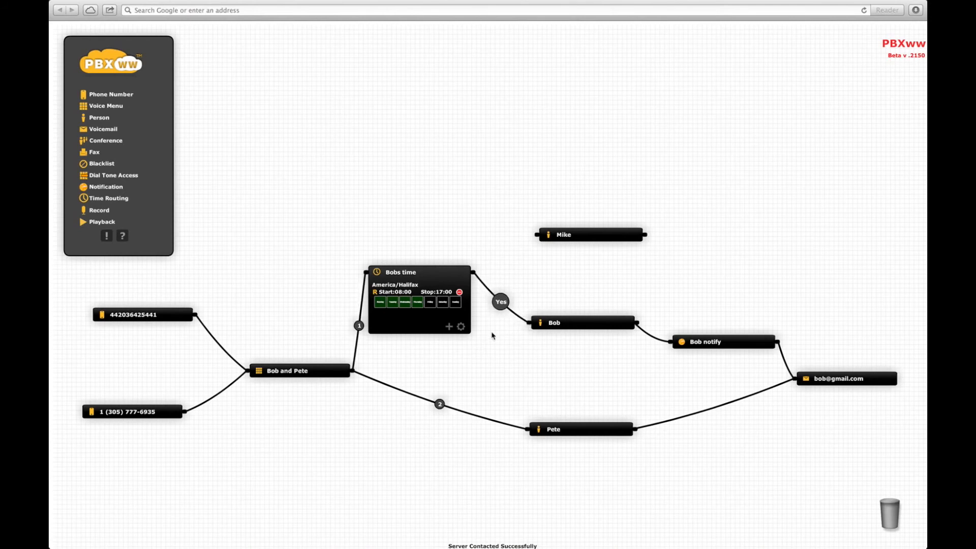
click(478, 278)
drag(478, 278, 532, 234)
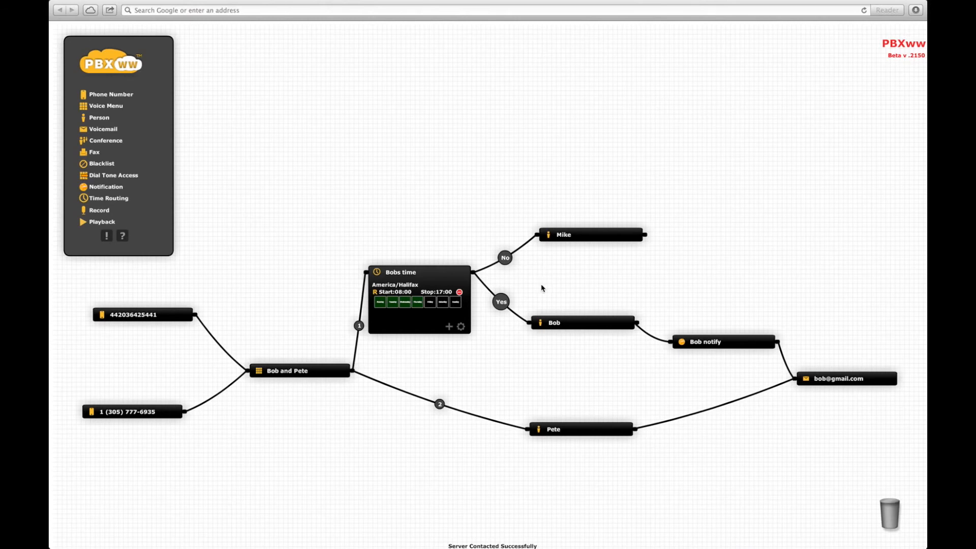
Add a Friday 08:00–12:00 rule routing to Yes on Bobs time, then collapse the node and nudge it lower.
click(449, 328)
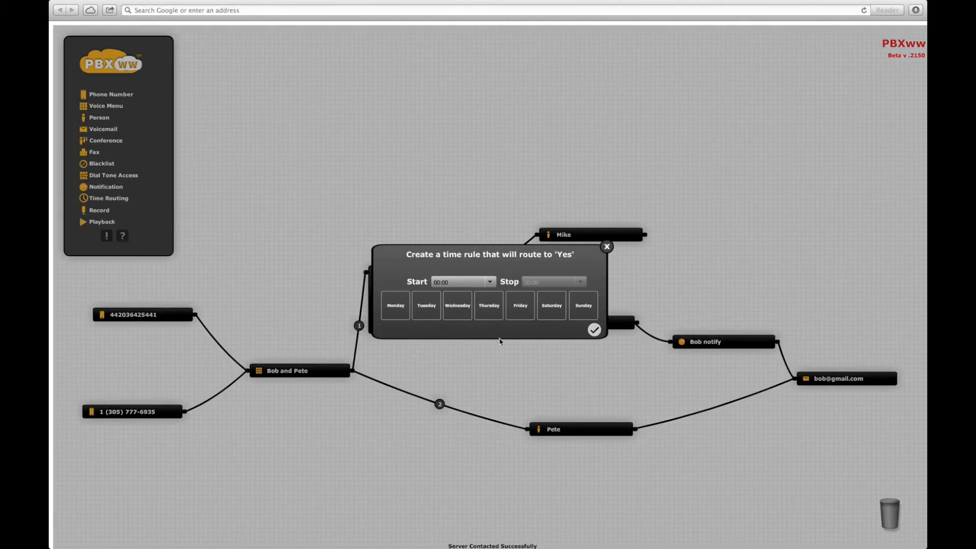
click(520, 306)
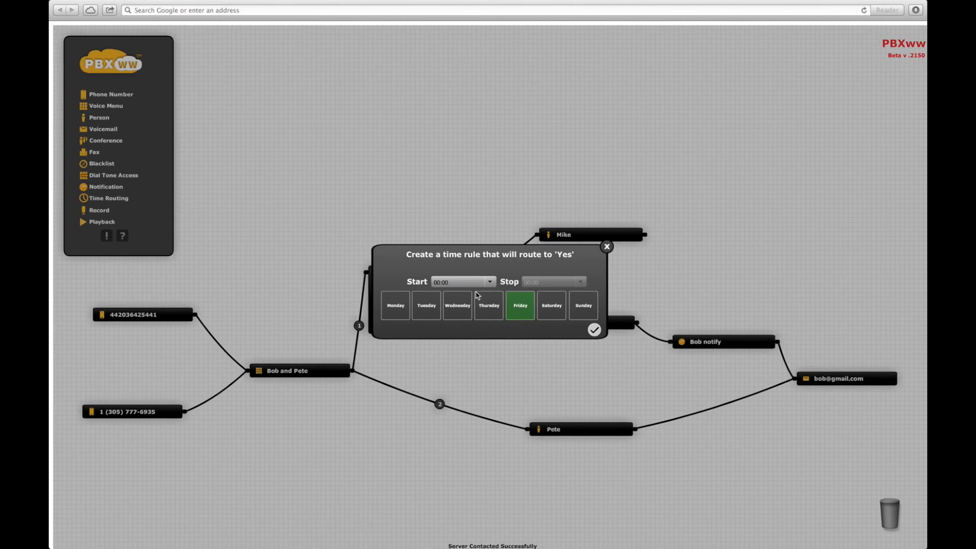
click(490, 283)
drag(492, 298, 491, 312)
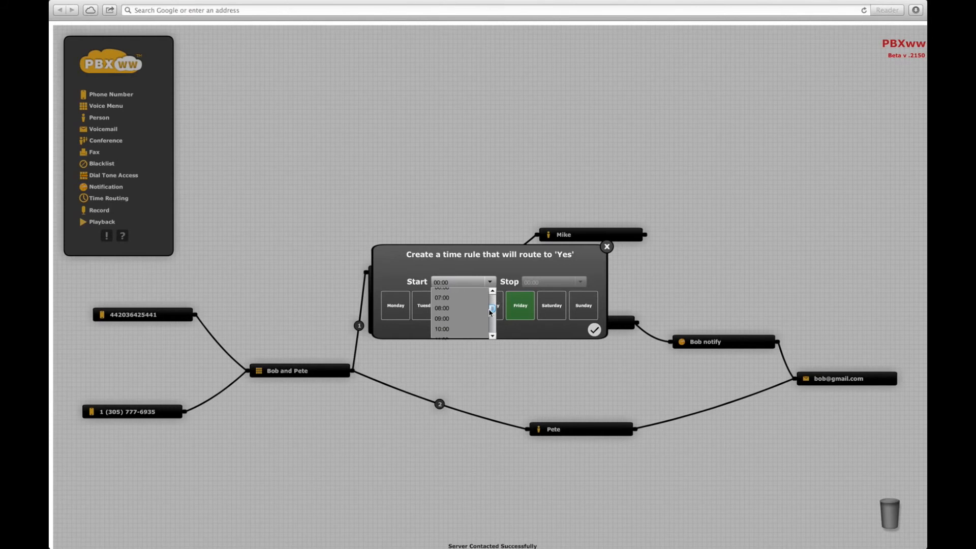
click(442, 308)
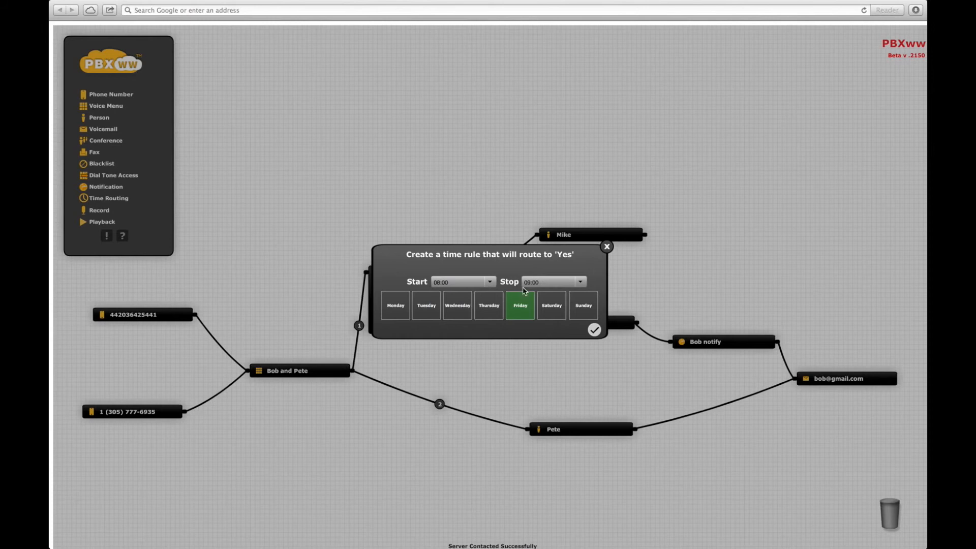
click(581, 283)
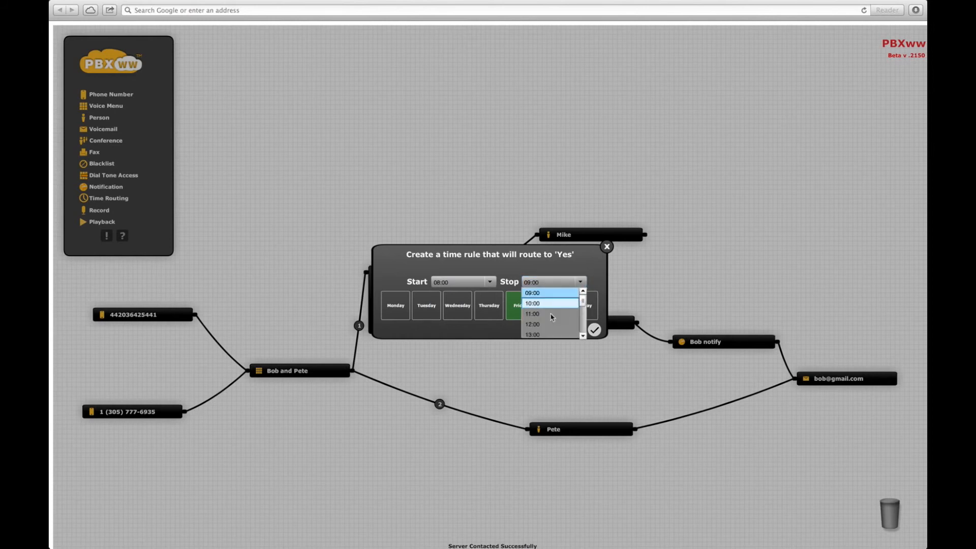
click(548, 325)
click(594, 329)
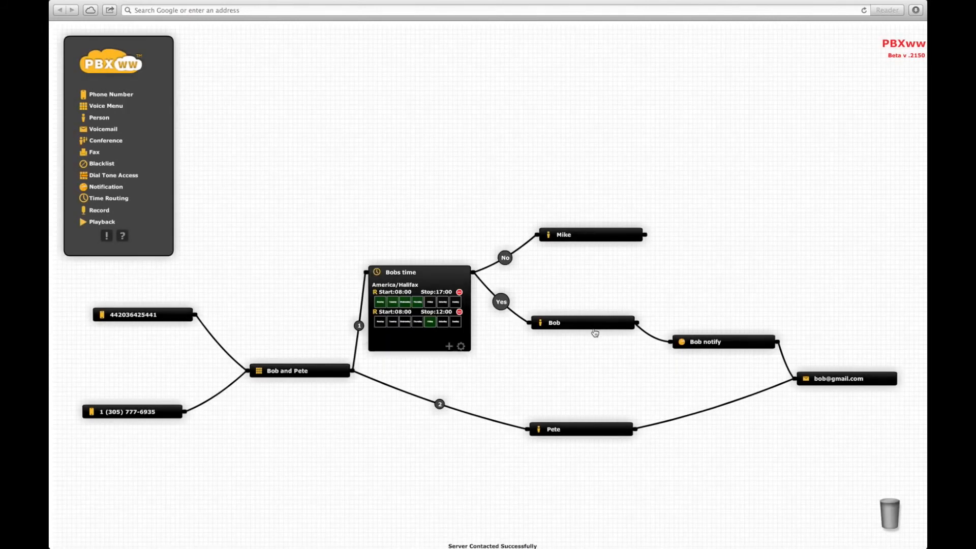
click(423, 275)
drag(426, 282, 430, 306)
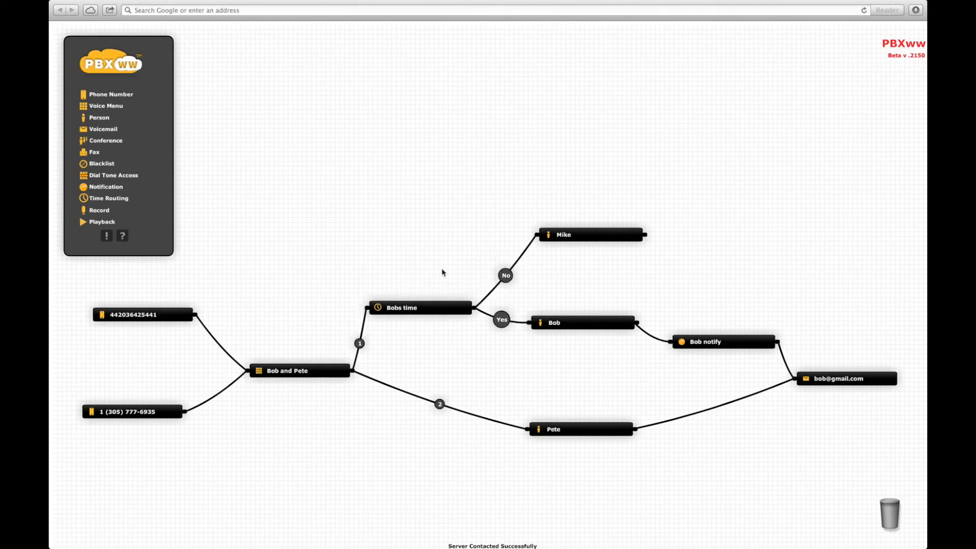
Shift Mike further right and add a Record voicemail node named Mike with a notification e-mail address.
drag(621, 234, 702, 245)
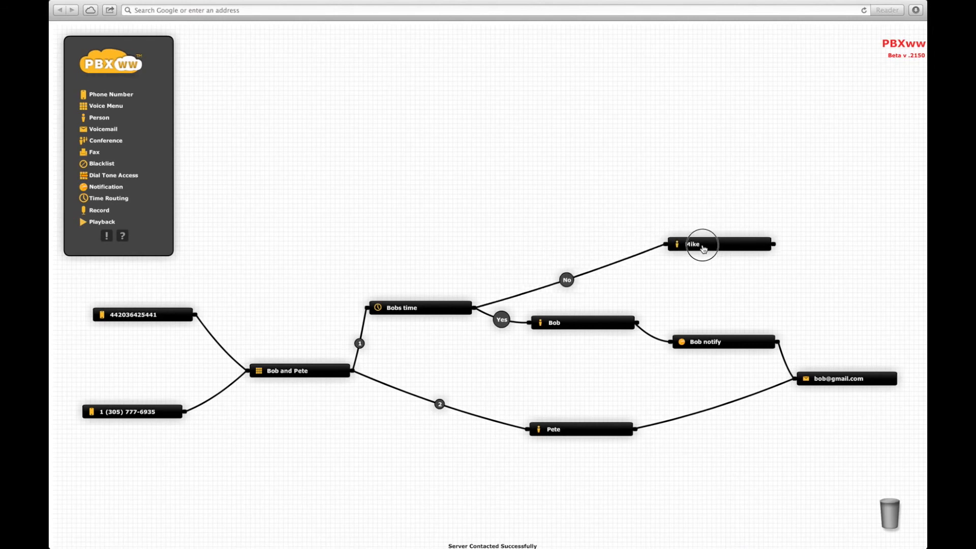
drag(97, 210, 536, 239)
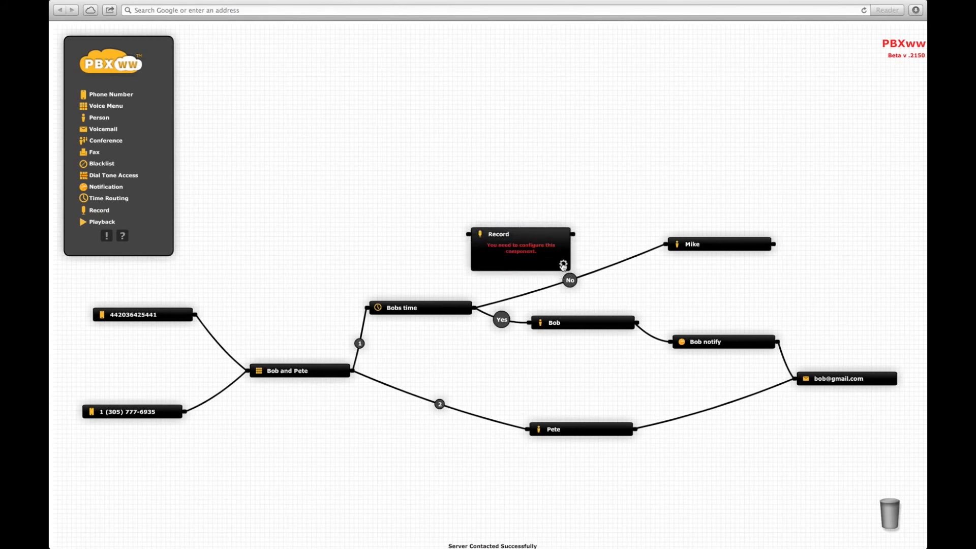
text(Mike)
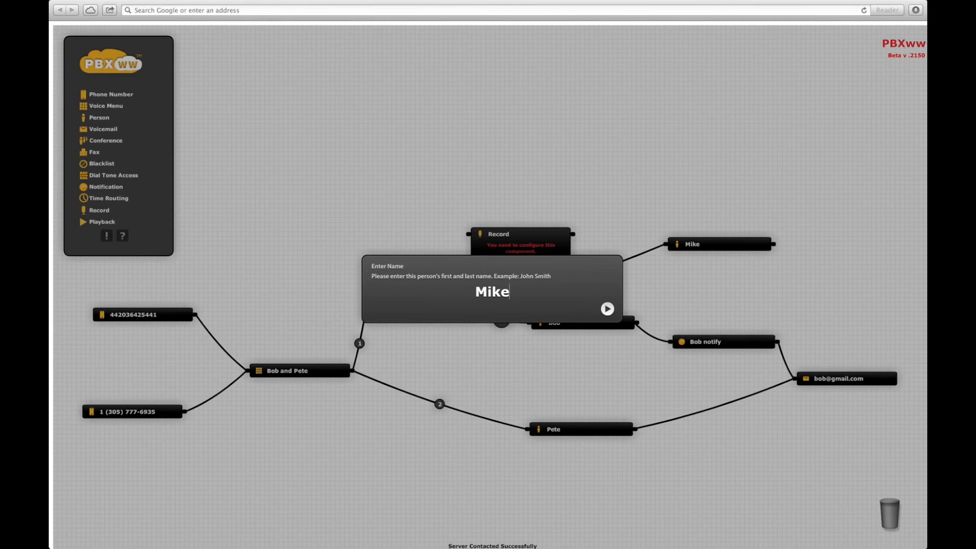
key(Return)
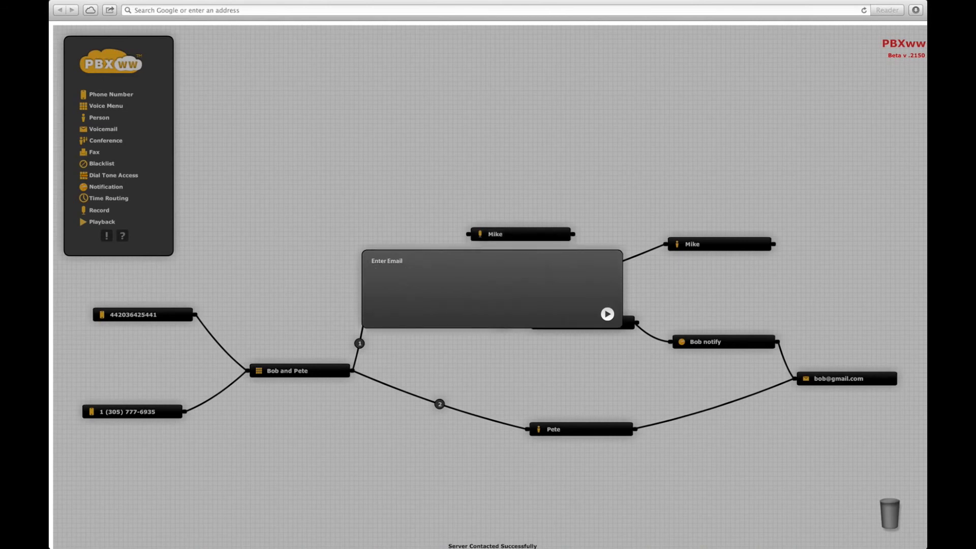
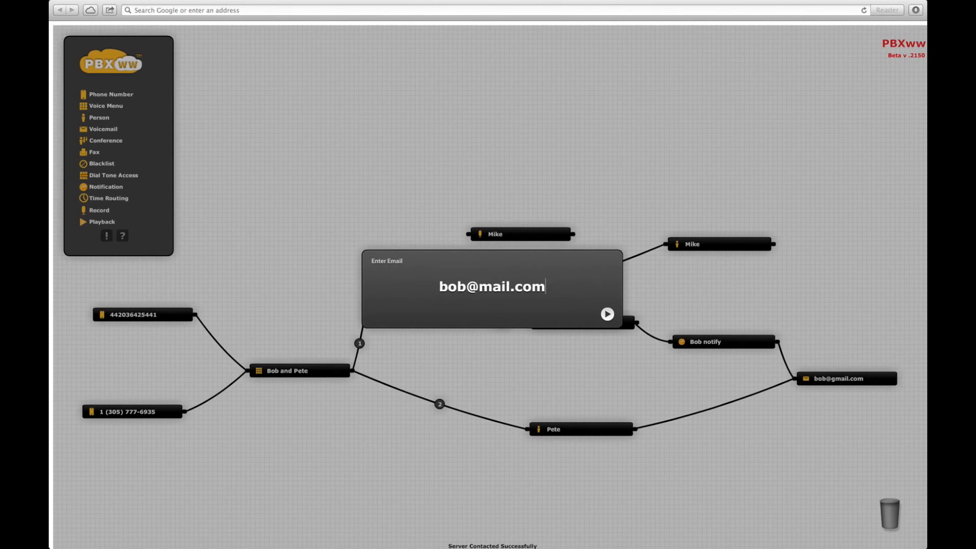
key(Return)
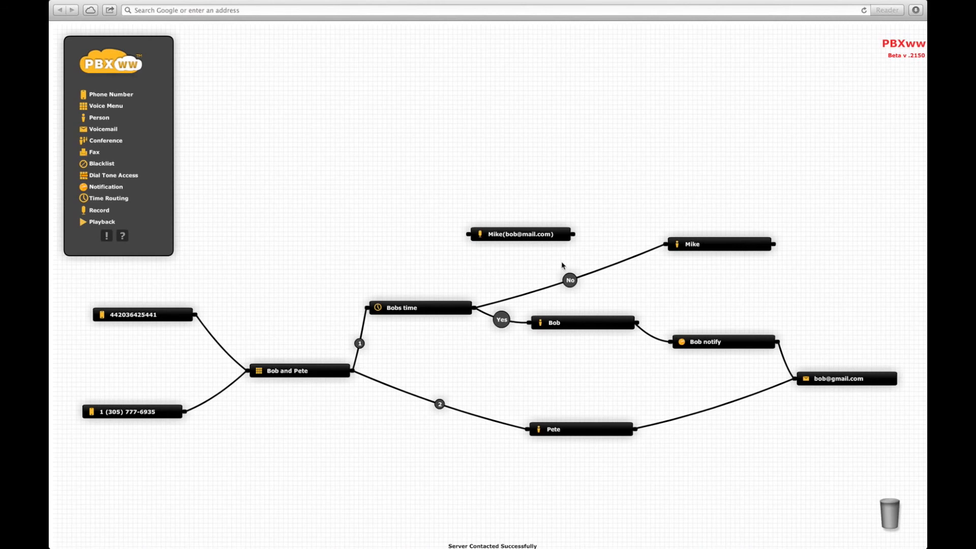
Reroute the No branch into the Mike voicemail node, wire its output to Mike, and drop in a Playback node.
mouse_move(627, 263)
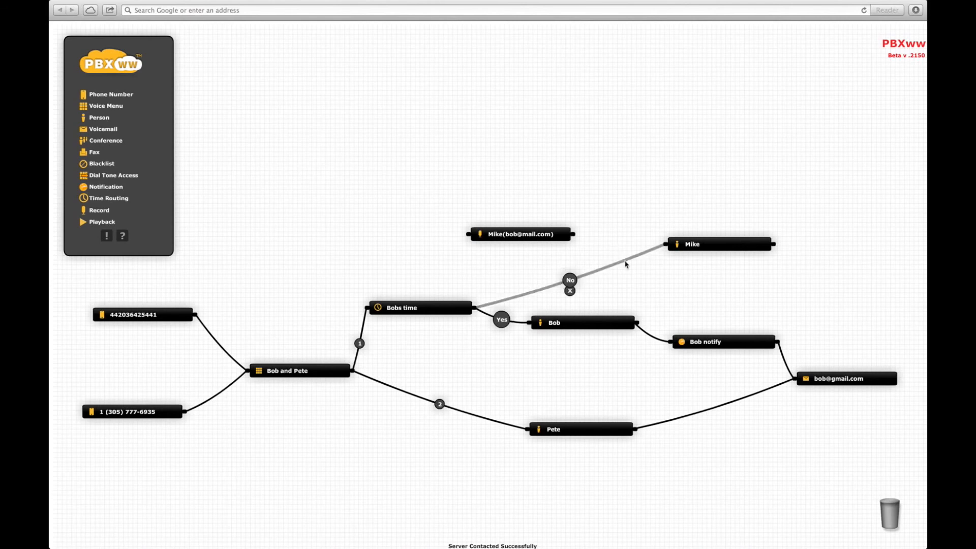
drag(626, 264, 468, 240)
drag(573, 234, 662, 247)
drag(529, 242, 580, 260)
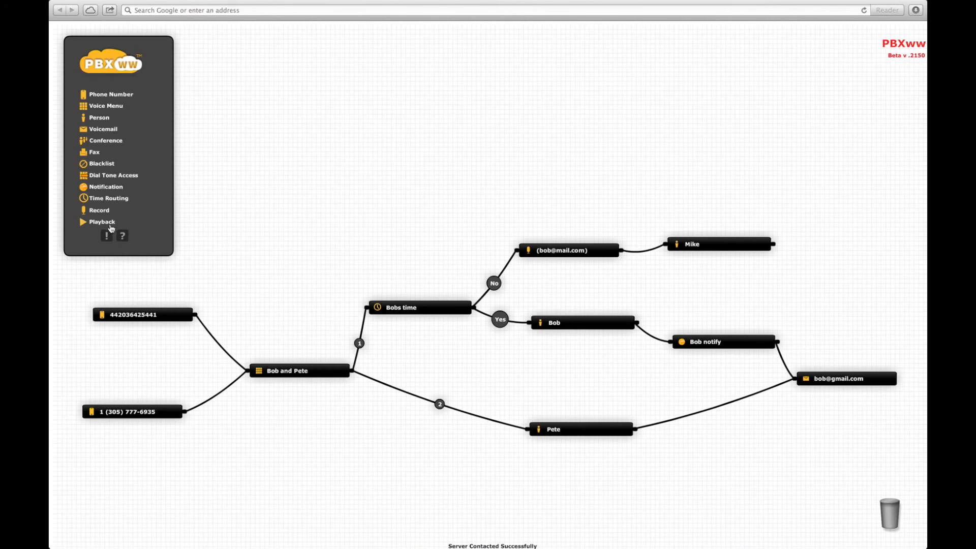
drag(95, 225, 692, 189)
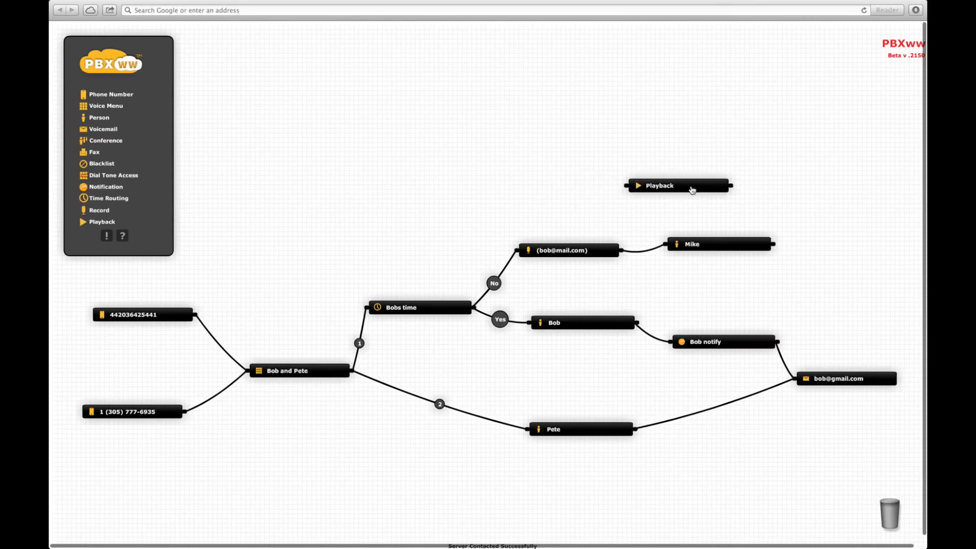
Name the new Playback node 'Mikes greeting'.
click(722, 217)
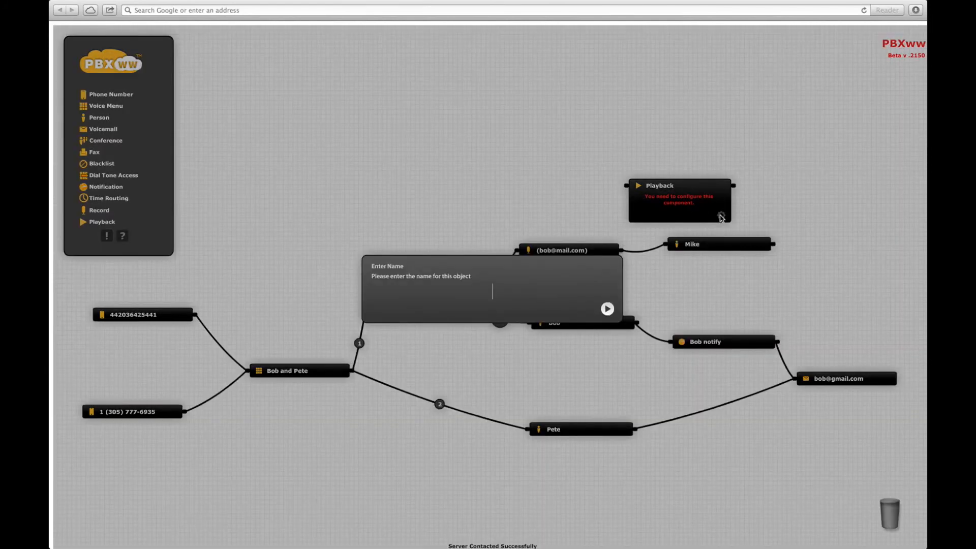
text(Mikes greeting)
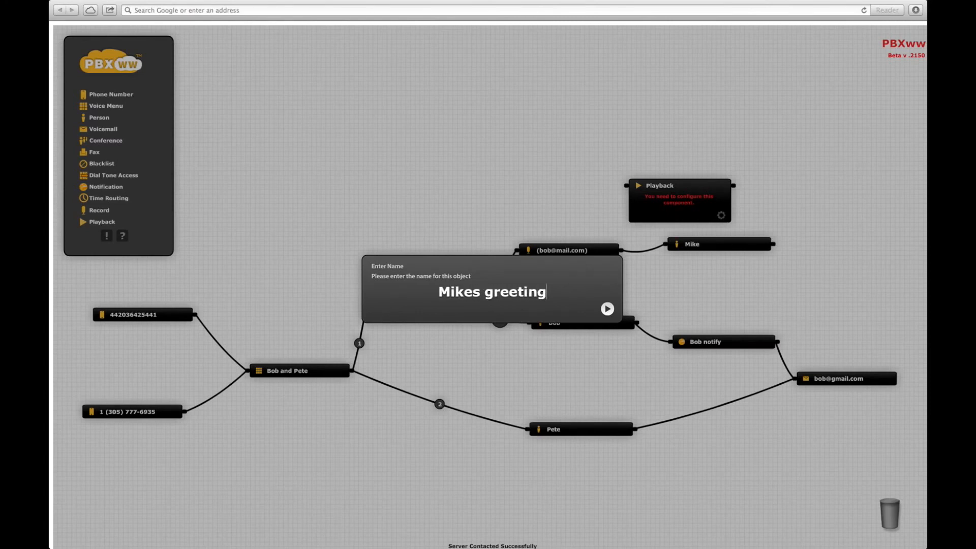
key(Return)
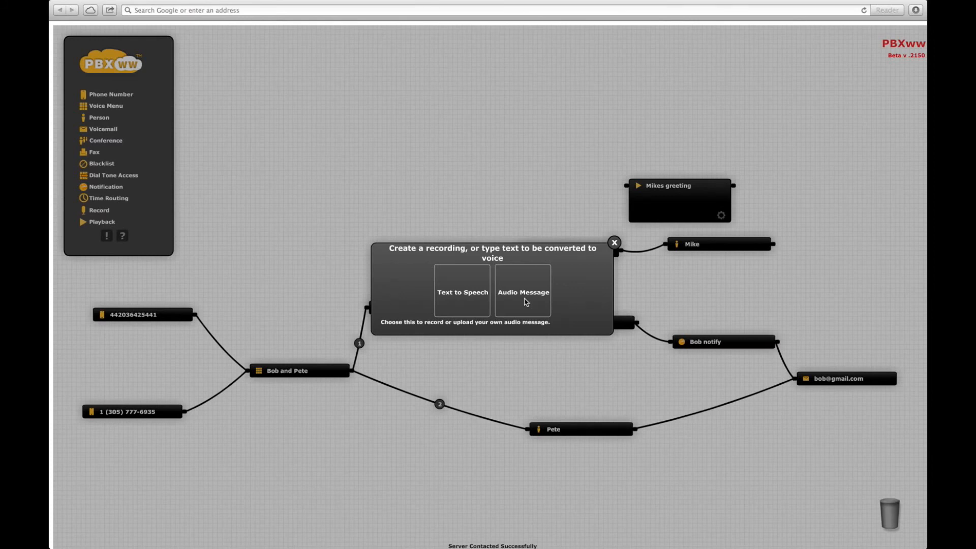
Set Mikes greeting to en : English text-to-speech reading 'Thanks for calling Mike' and save it.
click(455, 297)
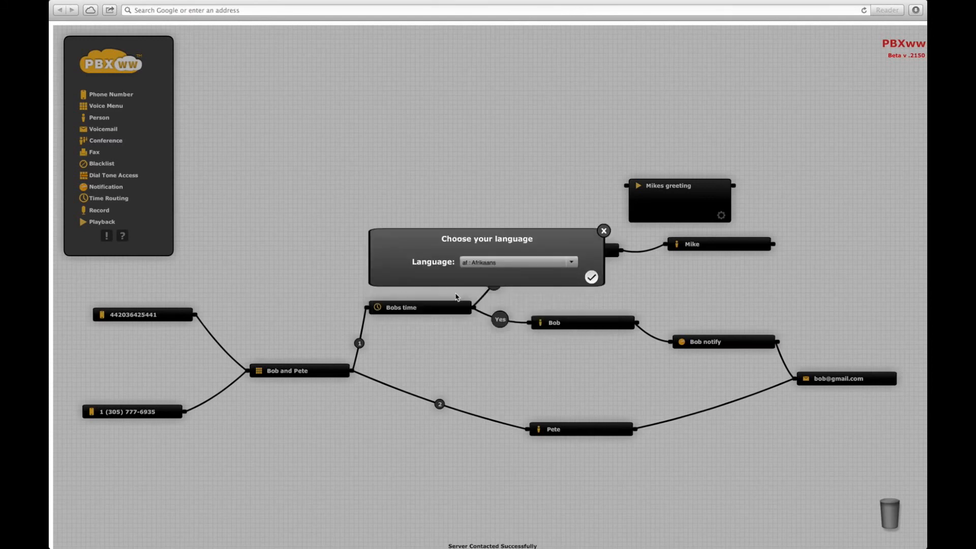
click(572, 262)
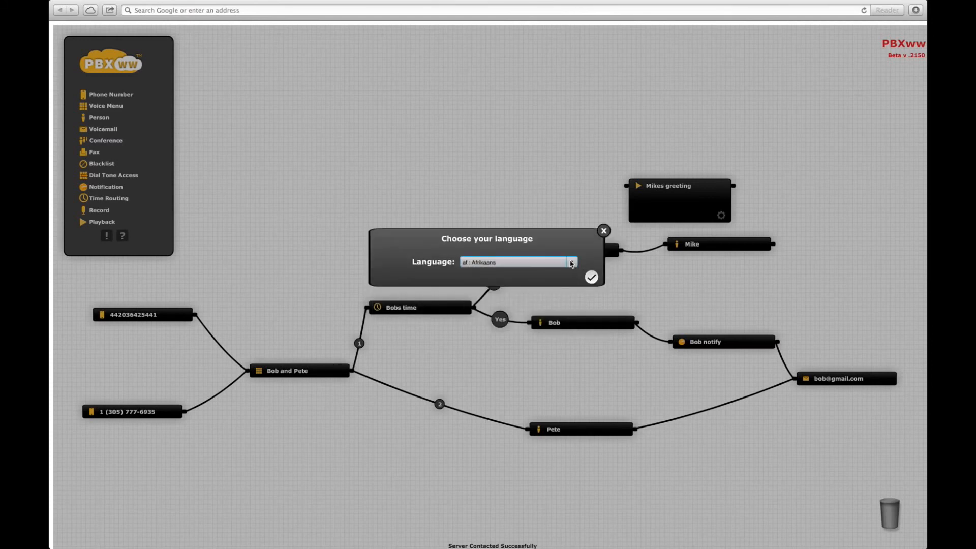
drag(573, 279, 575, 289)
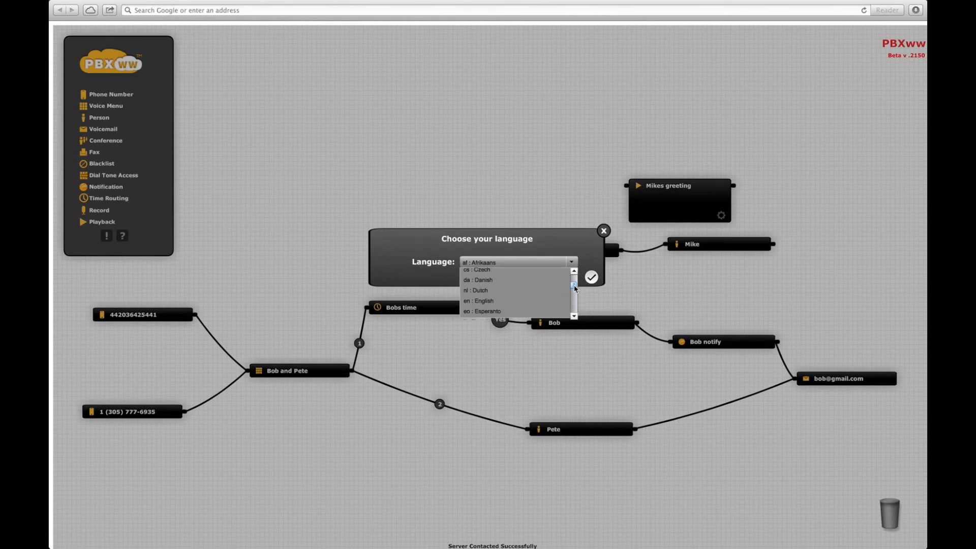
click(487, 303)
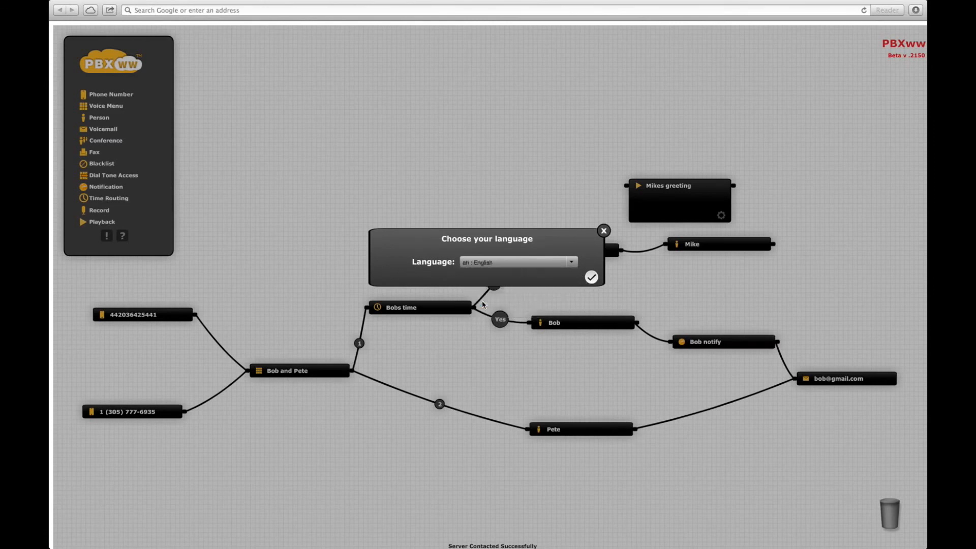
click(590, 277)
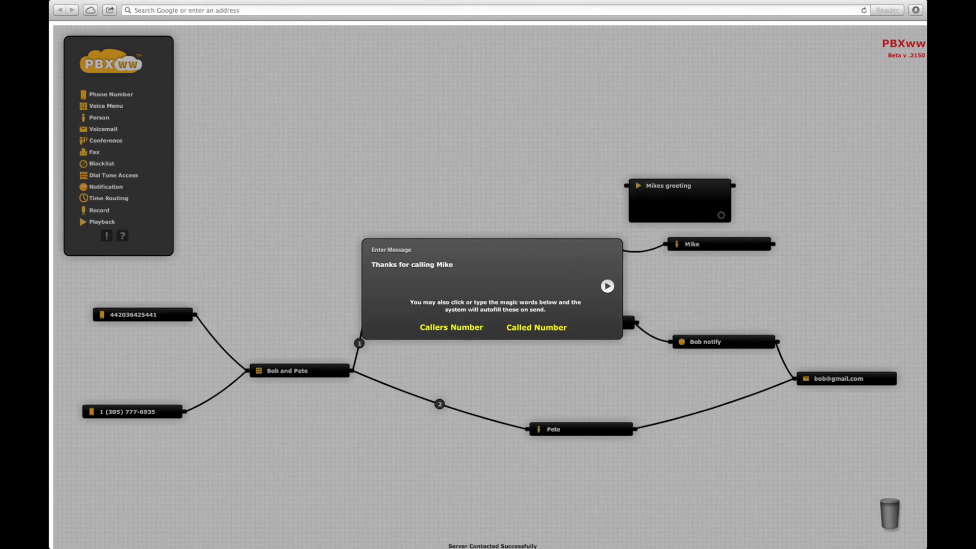
click(609, 287)
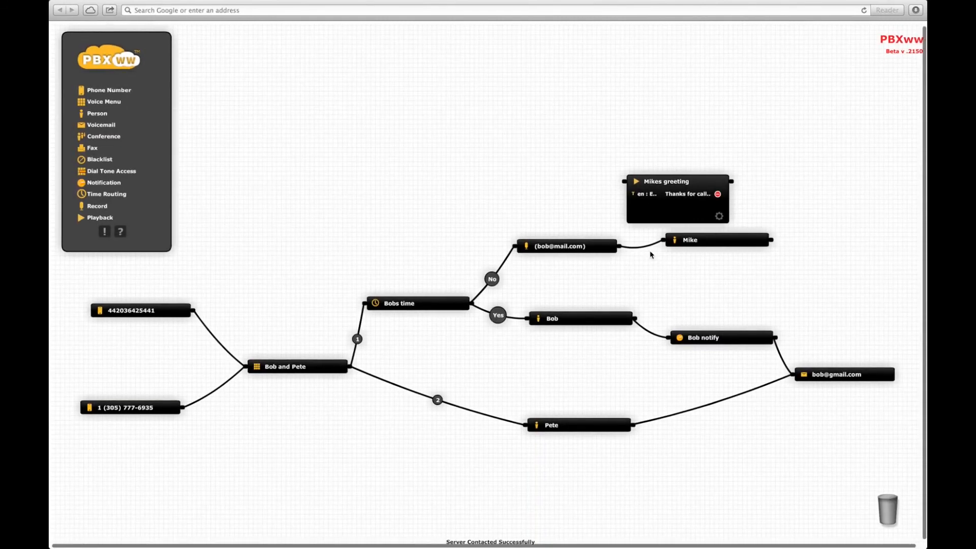
Replace the direct voicemail-to-Mike wire with voicemail → Mikes greeting → Mike connections.
mouse_move(652, 249)
click(642, 247)
drag(620, 248, 624, 181)
drag(711, 241, 802, 269)
drag(735, 182, 752, 268)
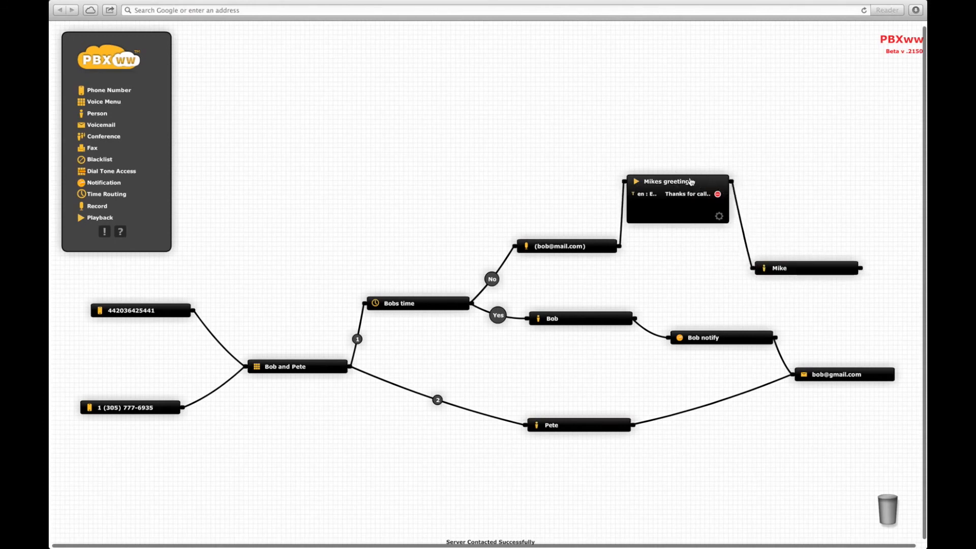
Collapse Mikes greeting and line it up between the voicemail node and Mike.
drag(691, 182, 701, 236)
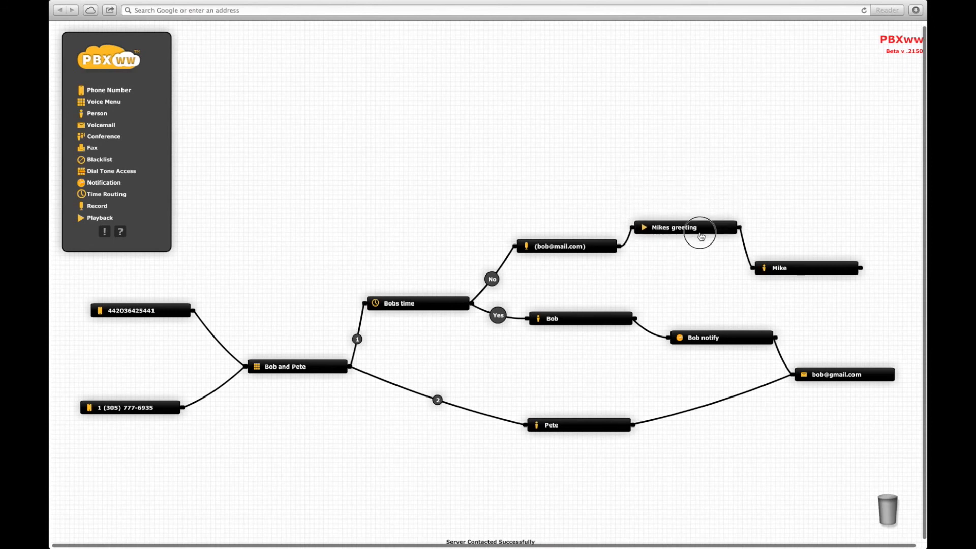
click(799, 273)
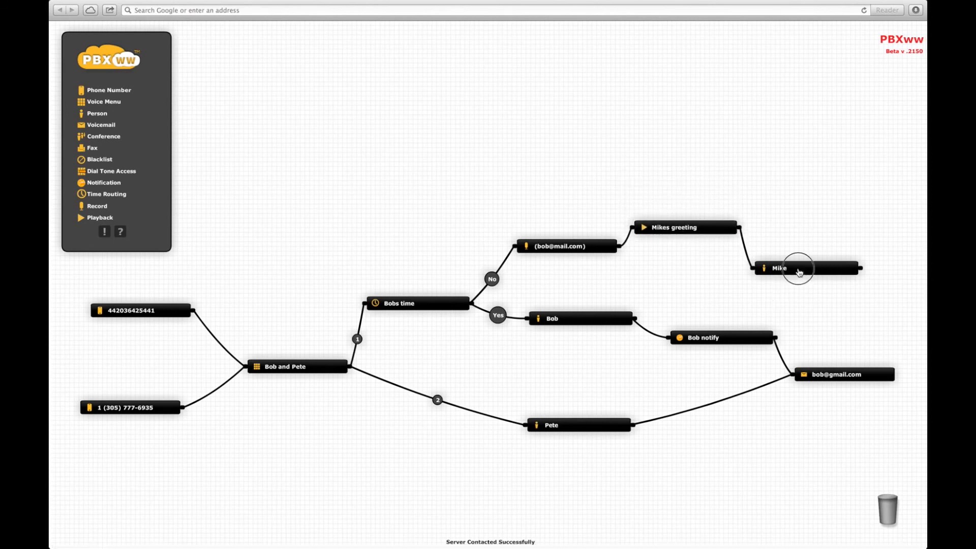
drag(799, 273, 840, 286)
drag(699, 234, 727, 266)
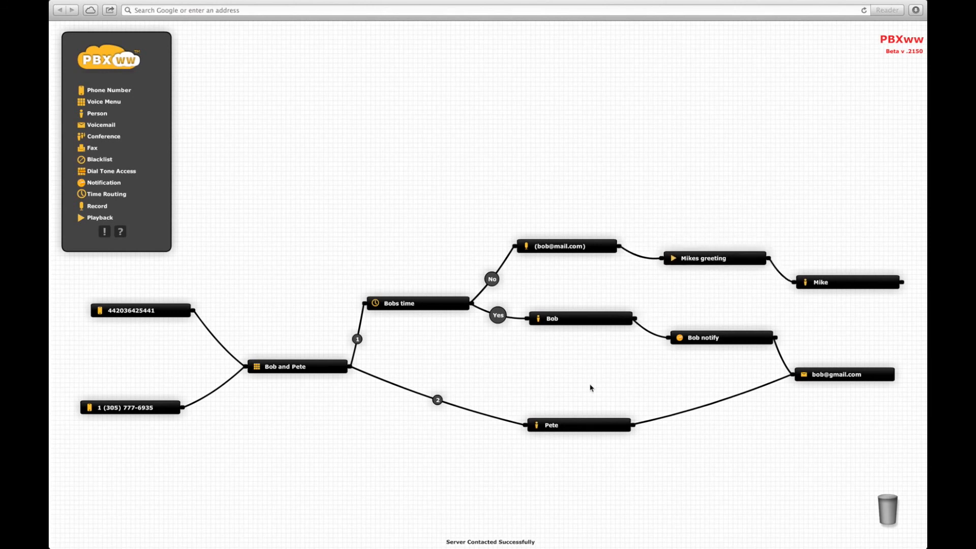